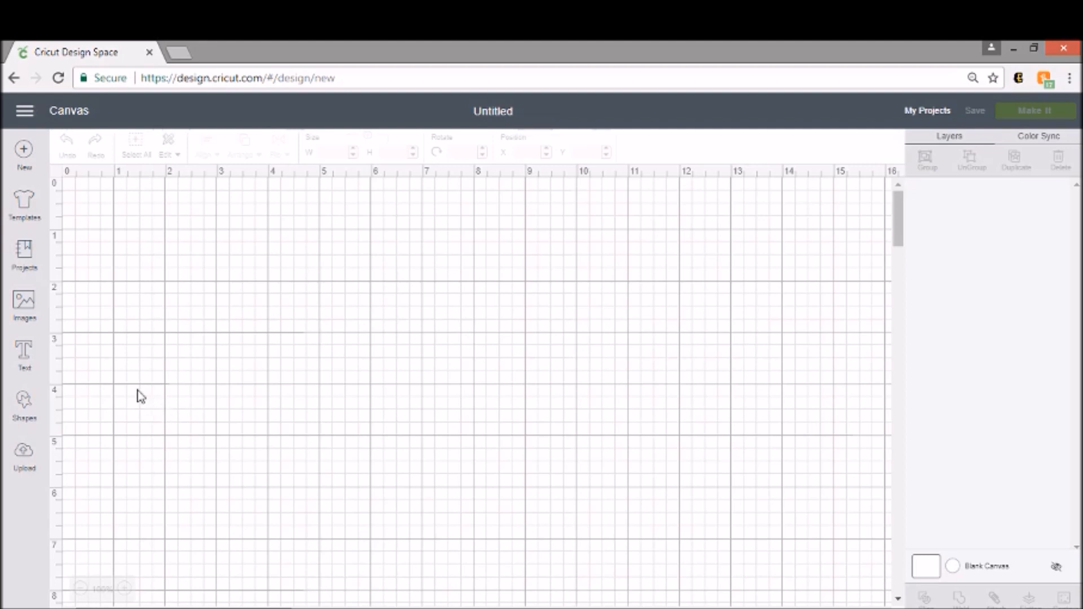
Add the text CBY to the canvas and set its font to the MONOGRAMOS system font
click(33, 363)
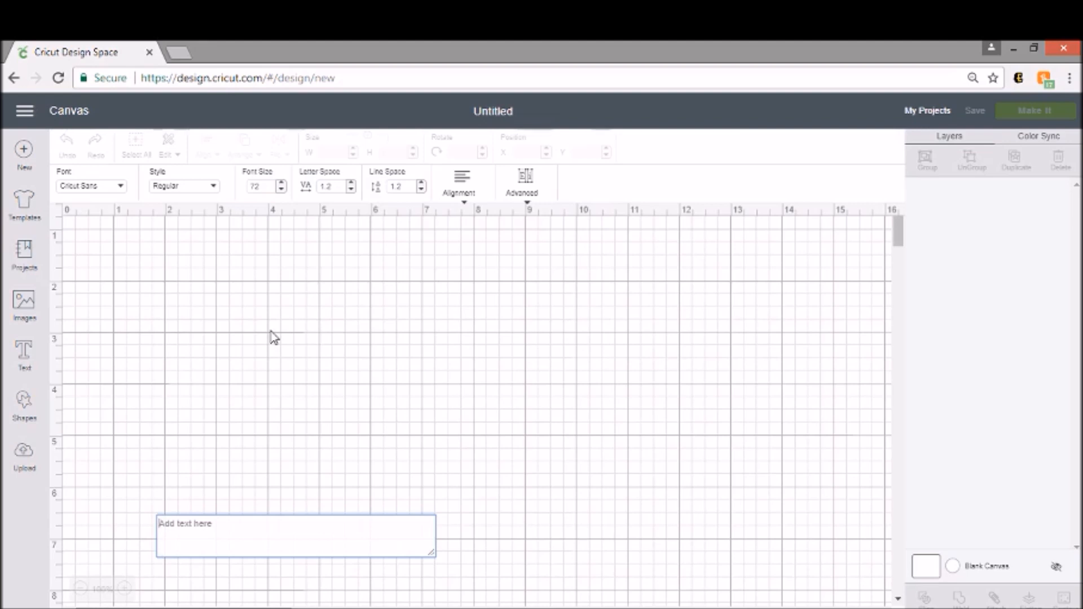
text(c)
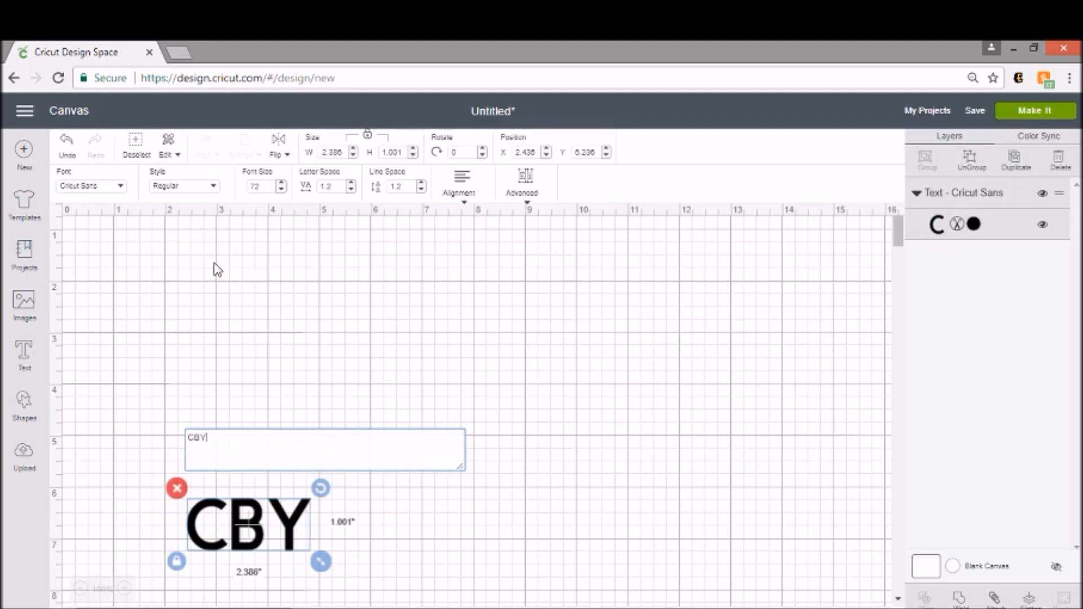
click(117, 190)
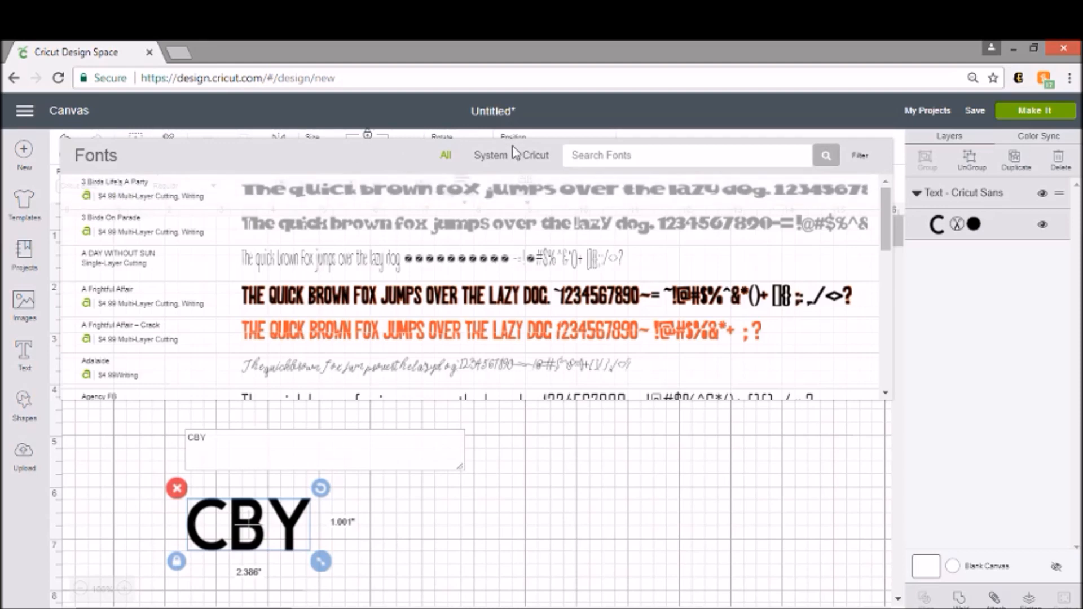
click(502, 156)
click(600, 154)
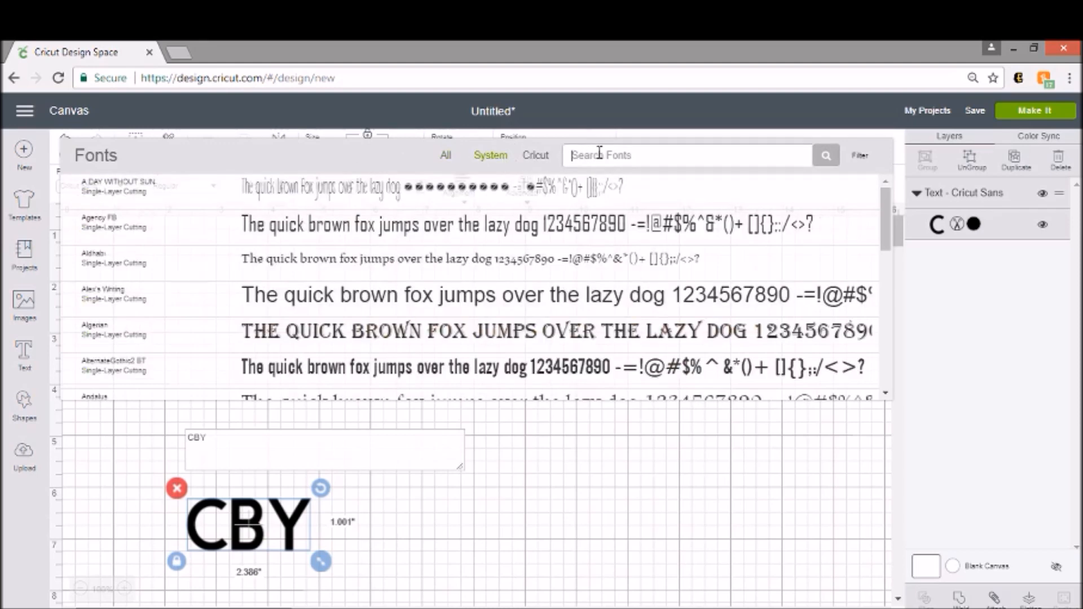
text(m)
key(BackSpace)
text(mono)
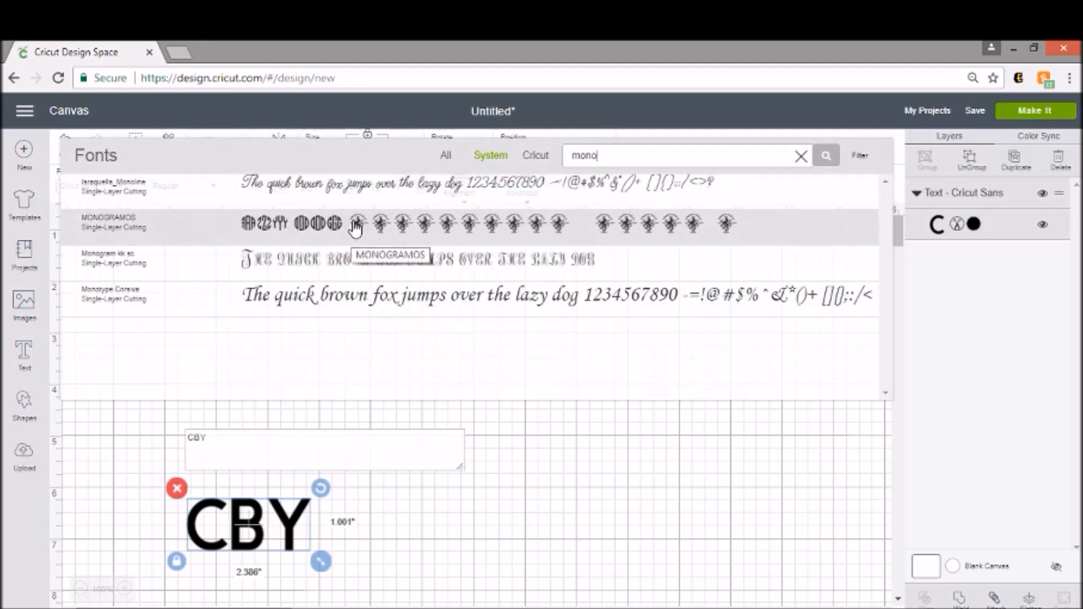
click(348, 226)
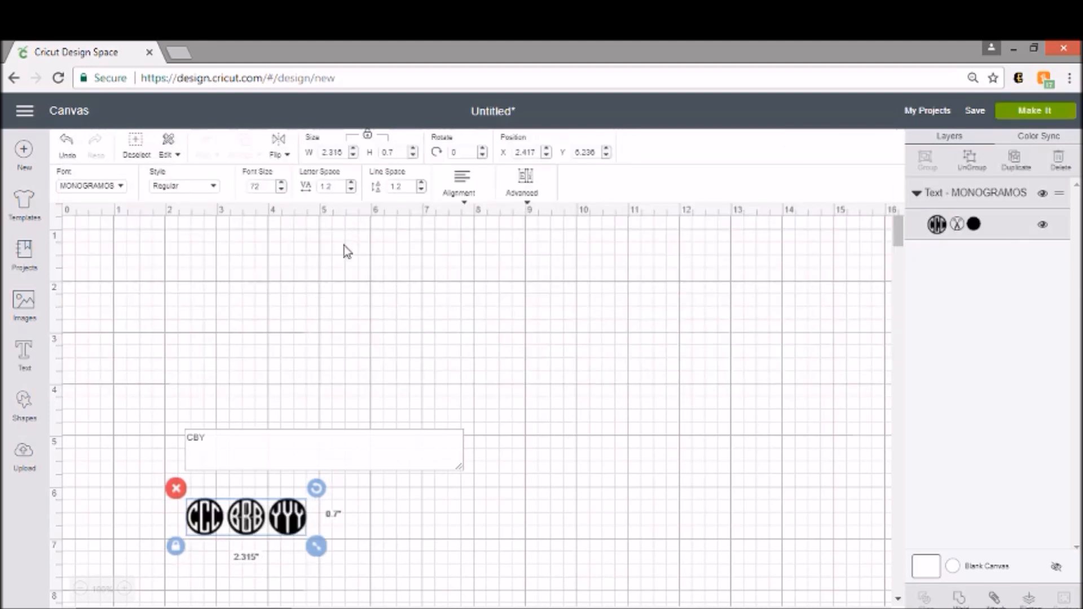
Move the monogram text higher on the canvas and enlarge it to about 8.18 inches wide
drag(233, 522, 252, 305)
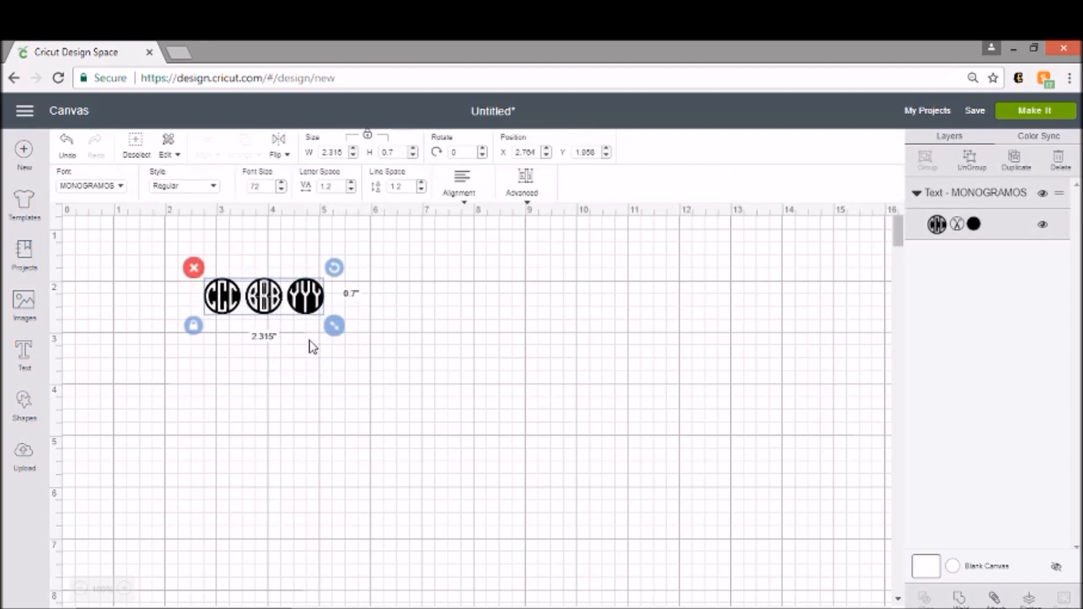
drag(334, 326, 635, 449)
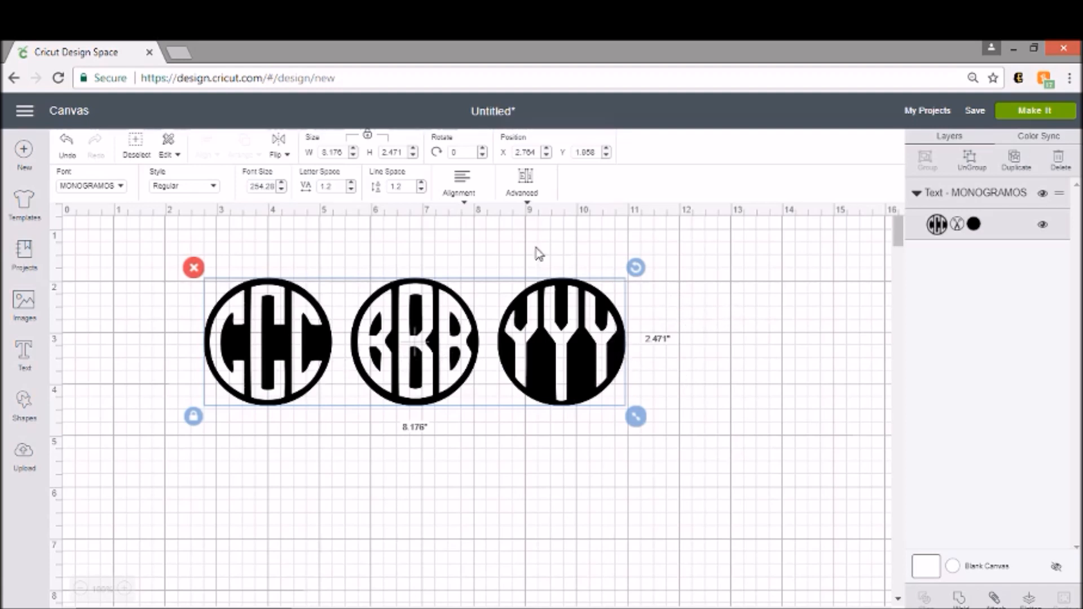
Ungroup the monogram text and move the BBB and YYY circles away from the CCC circle
click(969, 167)
drag(446, 343, 820, 245)
drag(599, 361, 828, 396)
drag(287, 351, 304, 369)
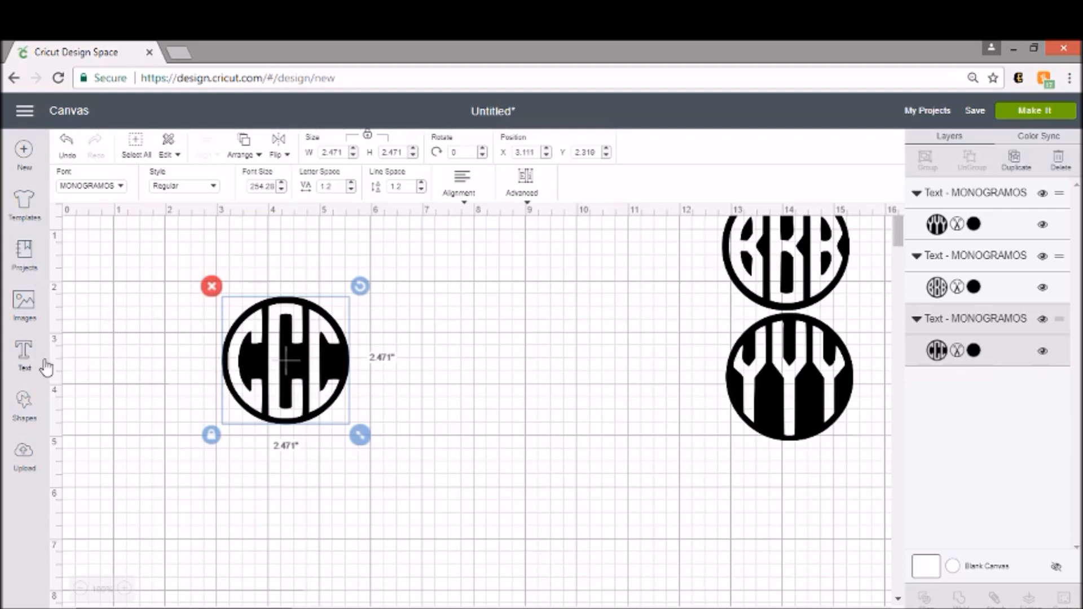
Add a square over the middle and right letters of the CCC circle and slice the two shapes
click(24, 405)
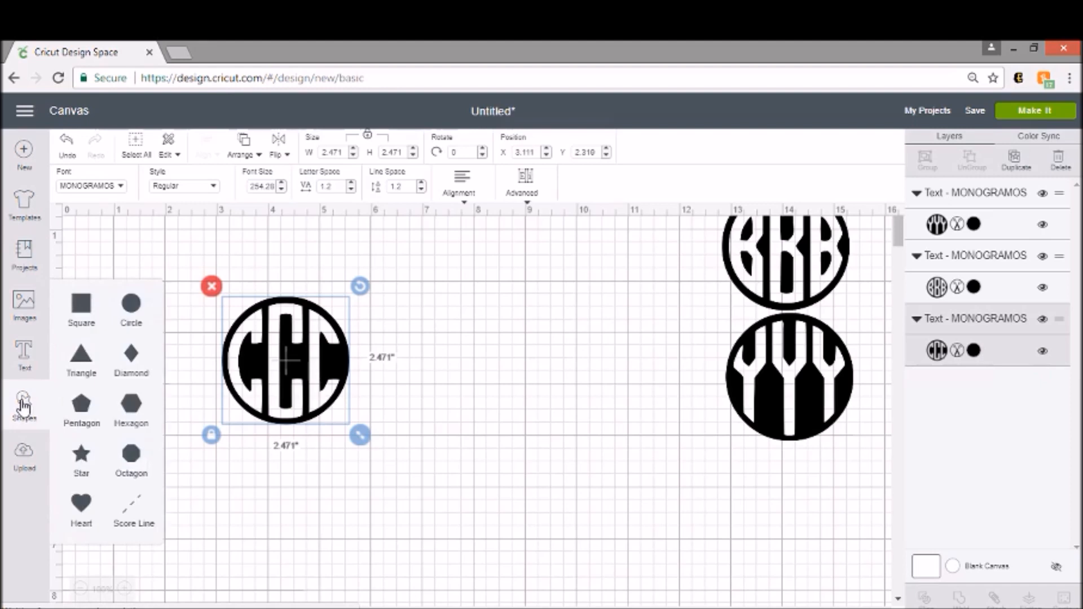
click(81, 308)
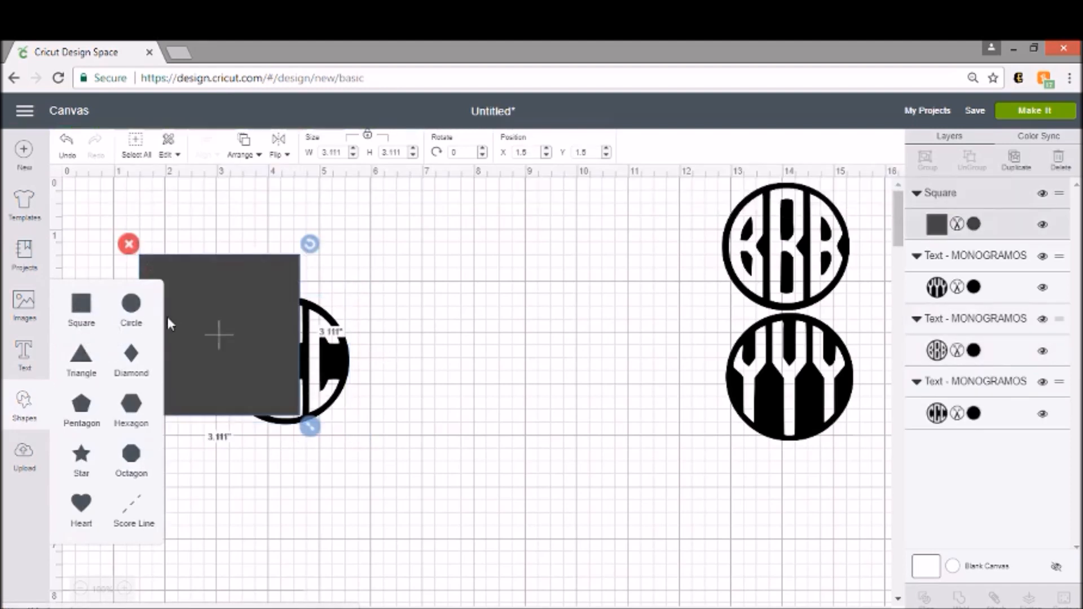
drag(210, 329, 483, 334)
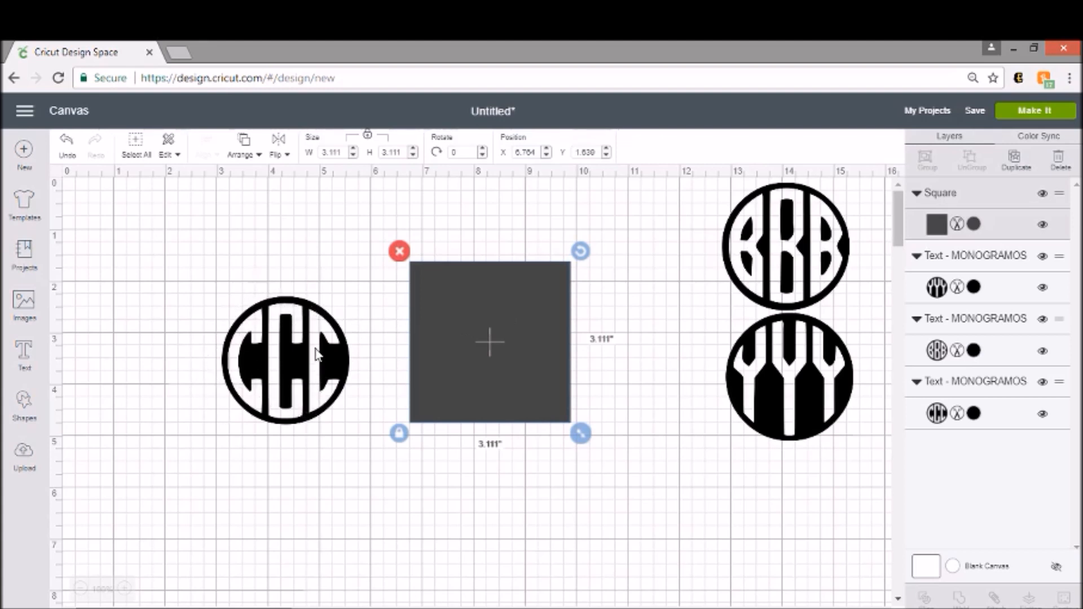
drag(511, 323, 371, 344)
click(457, 343)
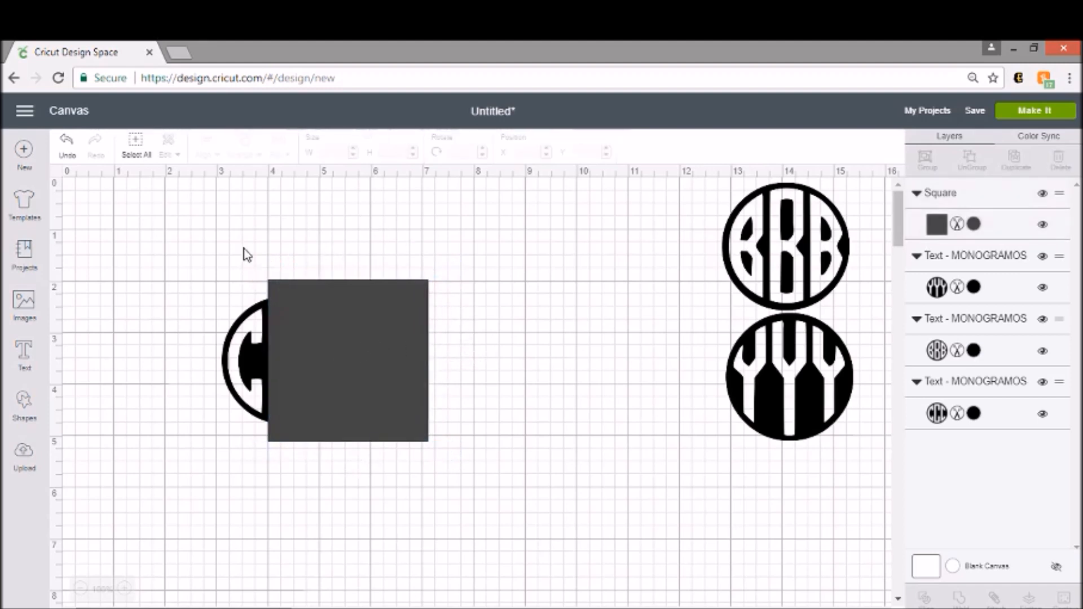
drag(186, 246, 446, 466)
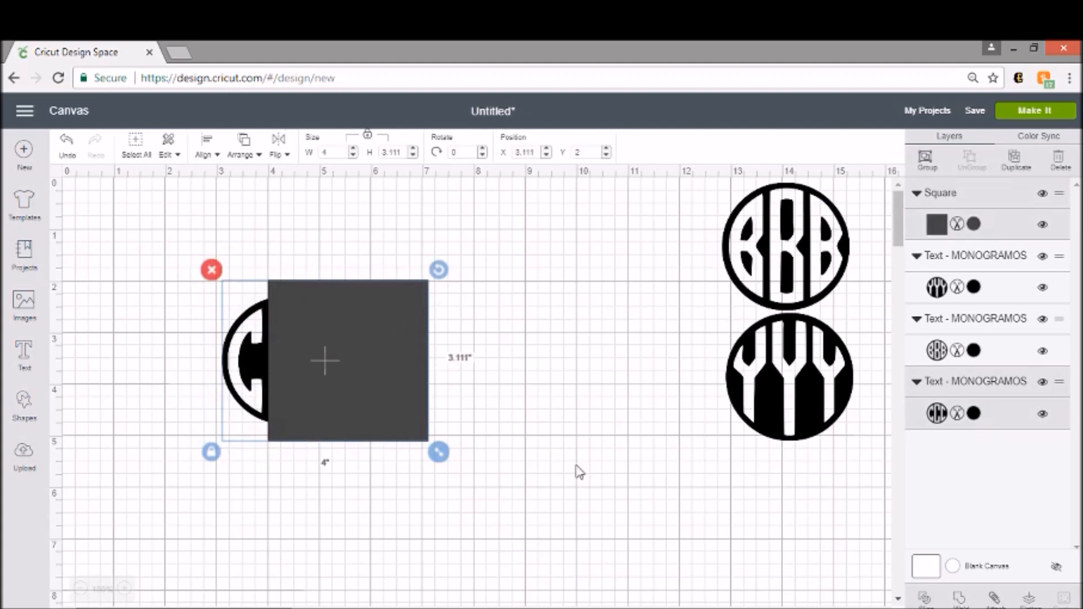
click(924, 600)
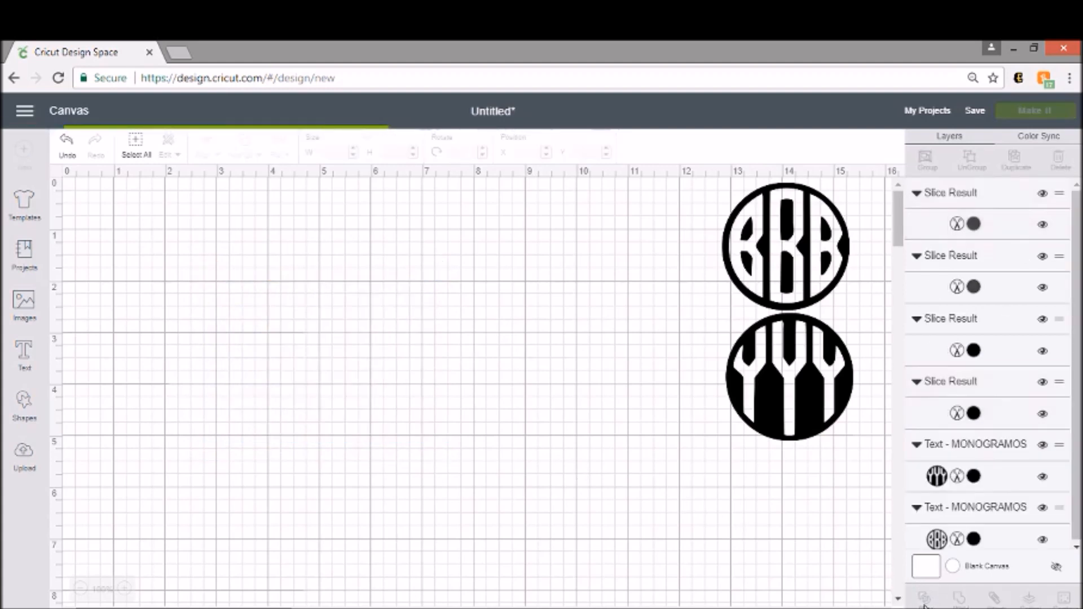
Delete the unneeded slice pieces and move the remaining left C to the canvas's upper-left corner
drag(373, 320, 525, 319)
drag(349, 355, 366, 246)
drag(340, 381, 378, 500)
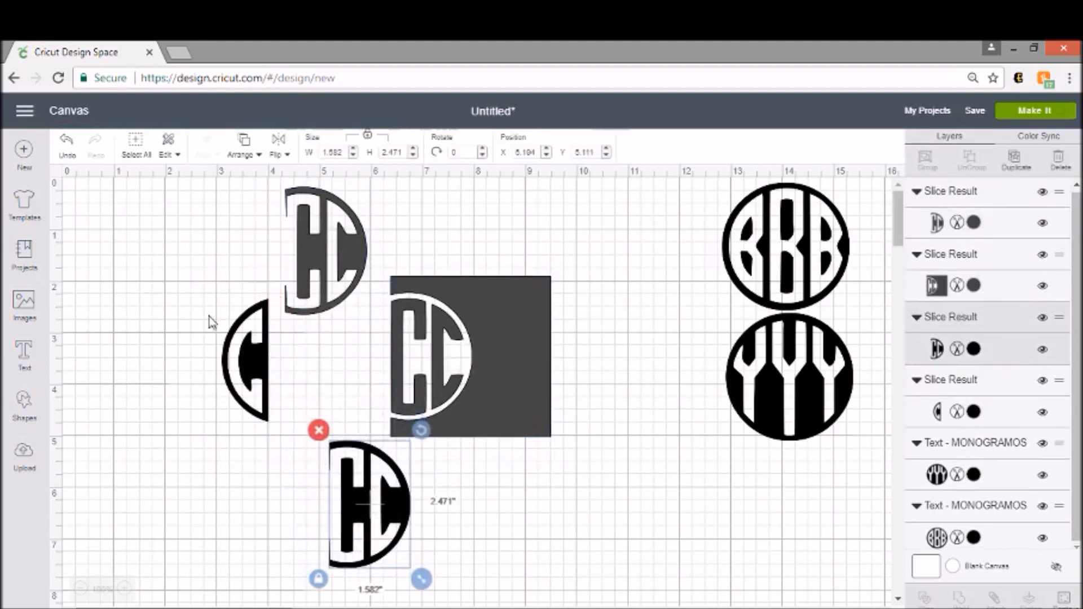
click(318, 431)
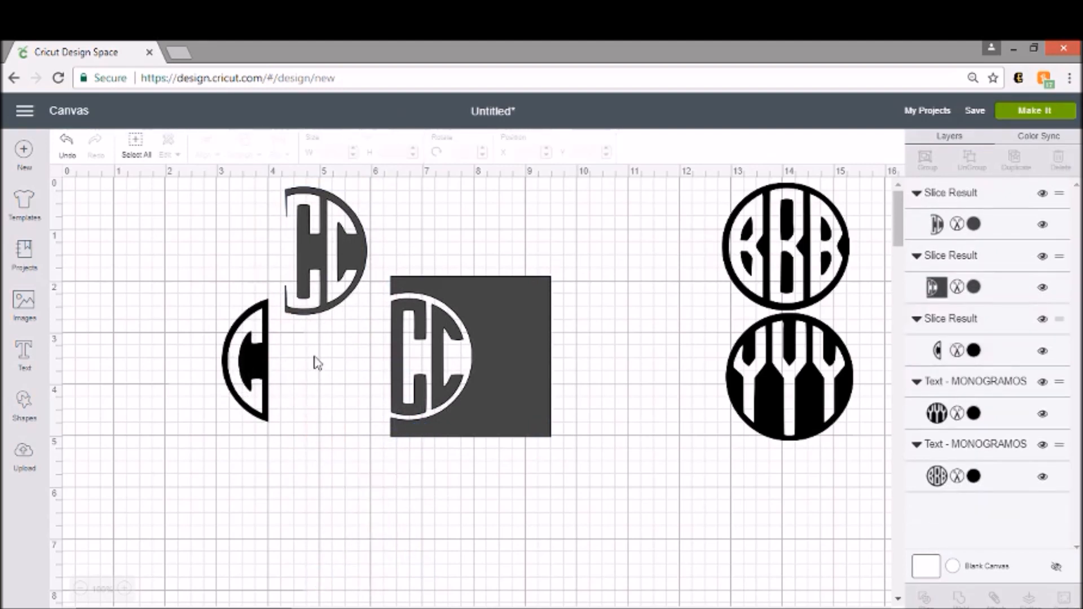
click(311, 294)
click(275, 183)
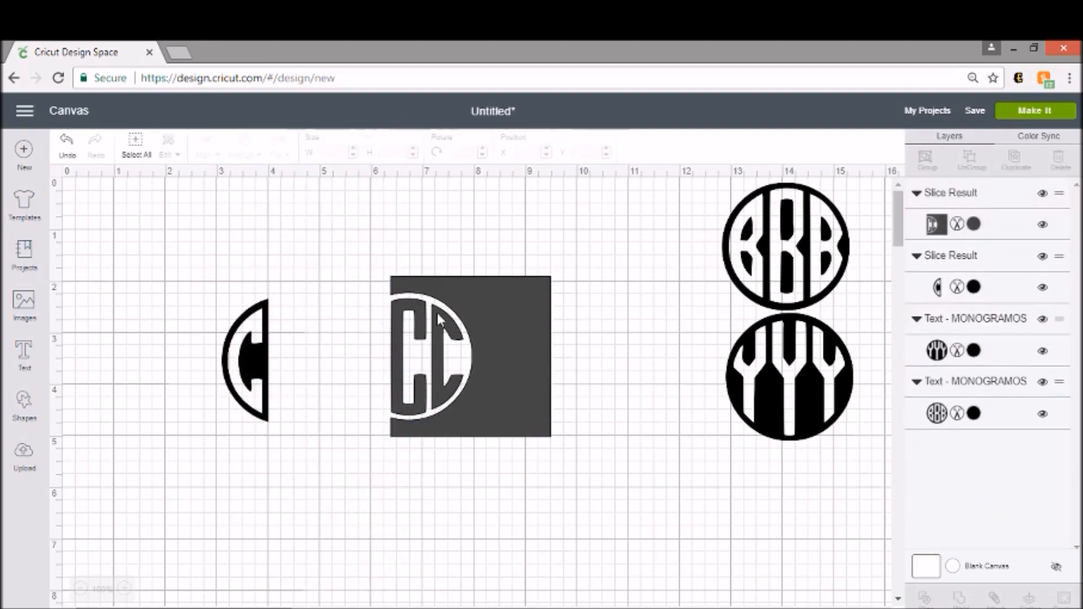
click(438, 313)
click(379, 264)
drag(261, 361, 108, 243)
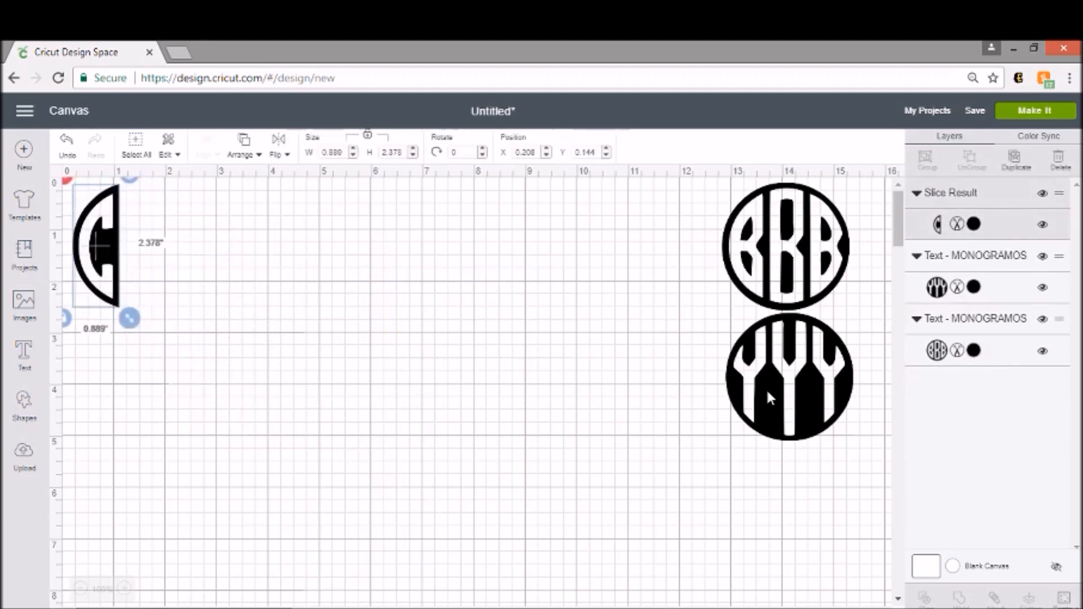
Bring the YYY circle to open canvas, cover its left and middle letters with a new square, and slice them
drag(793, 395, 406, 432)
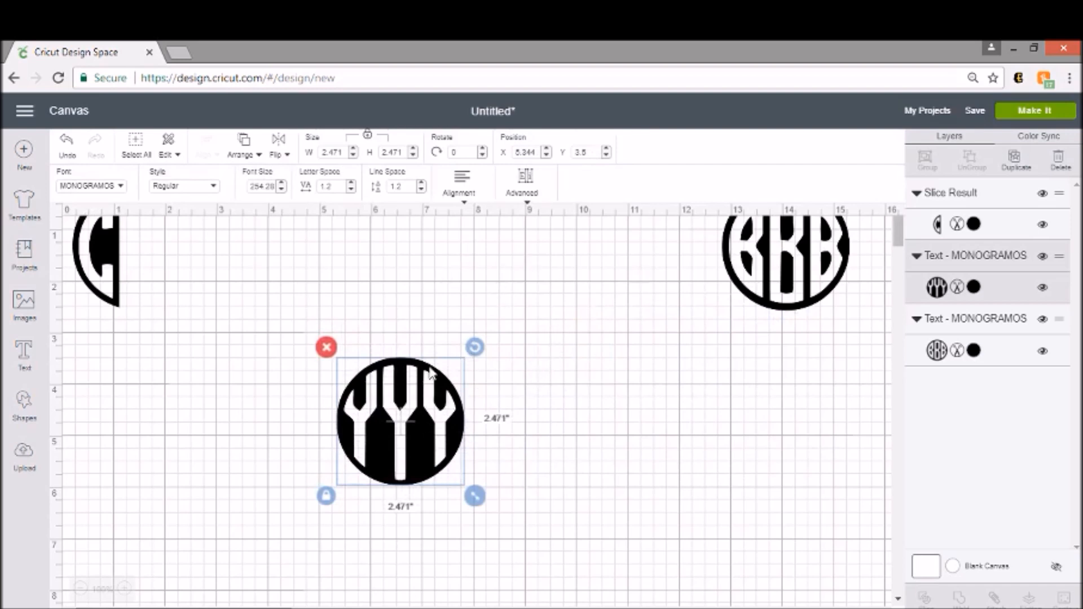
click(26, 411)
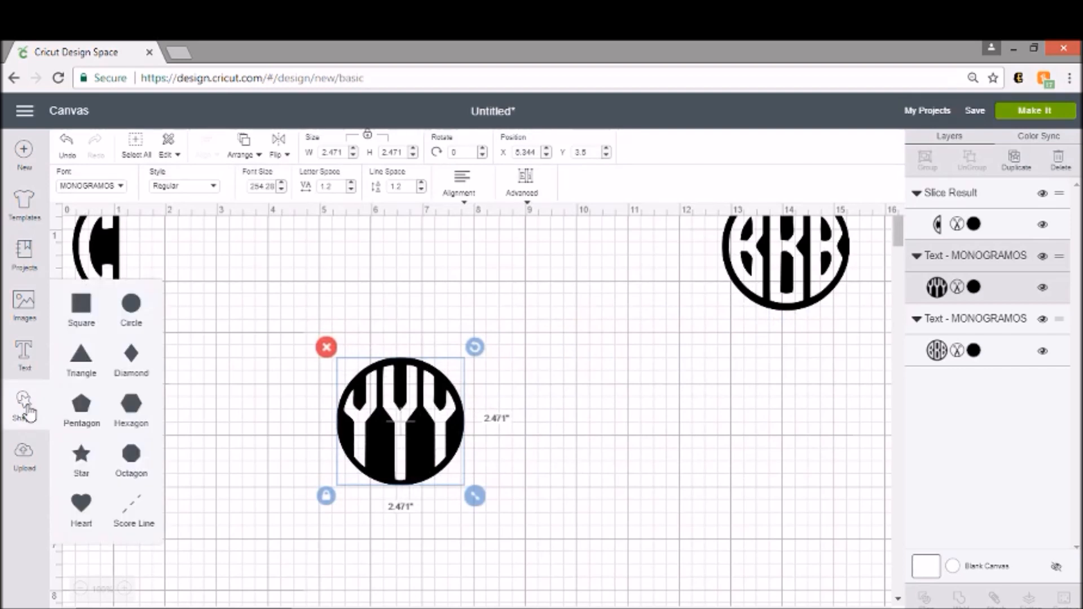
click(82, 307)
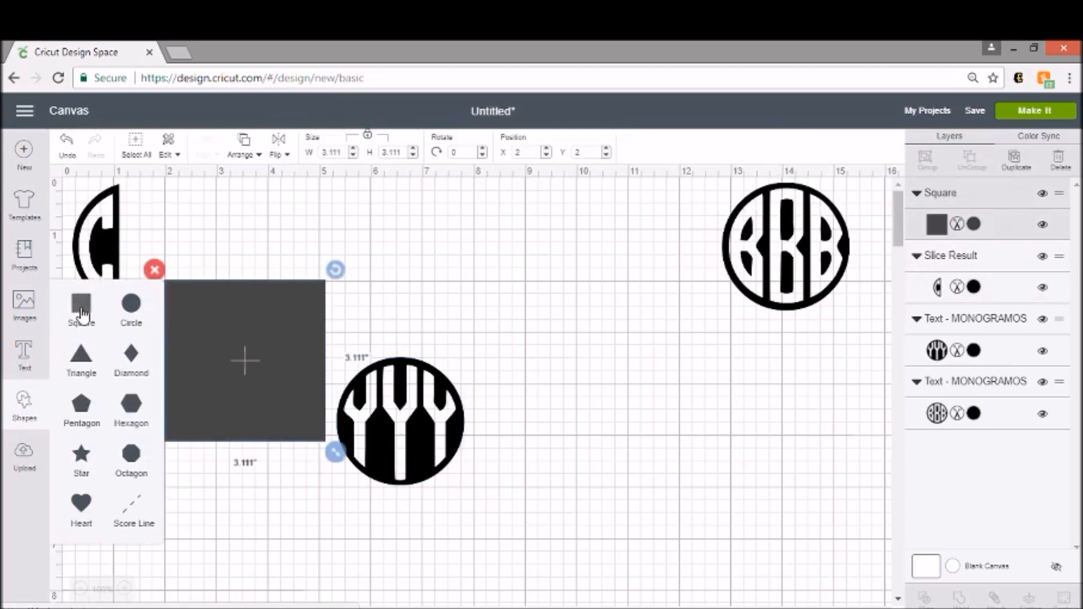
drag(263, 310, 355, 390)
drag(356, 388, 358, 388)
click(519, 376)
drag(503, 262, 360, 472)
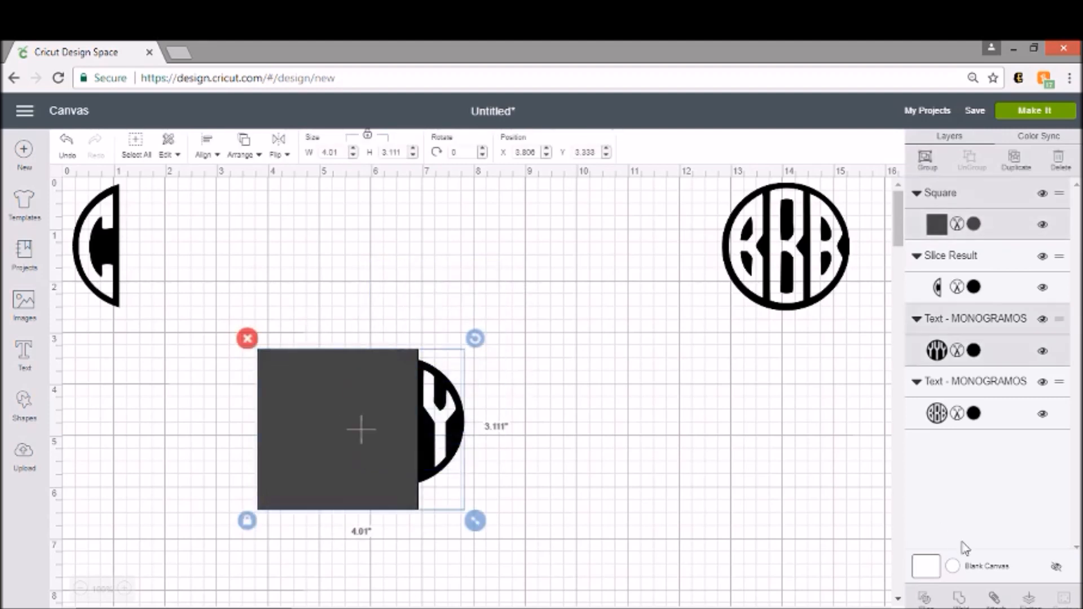
click(924, 600)
Separate the YYY slice results and delete all pieces except the right Y
drag(390, 442, 296, 458)
drag(400, 451, 422, 555)
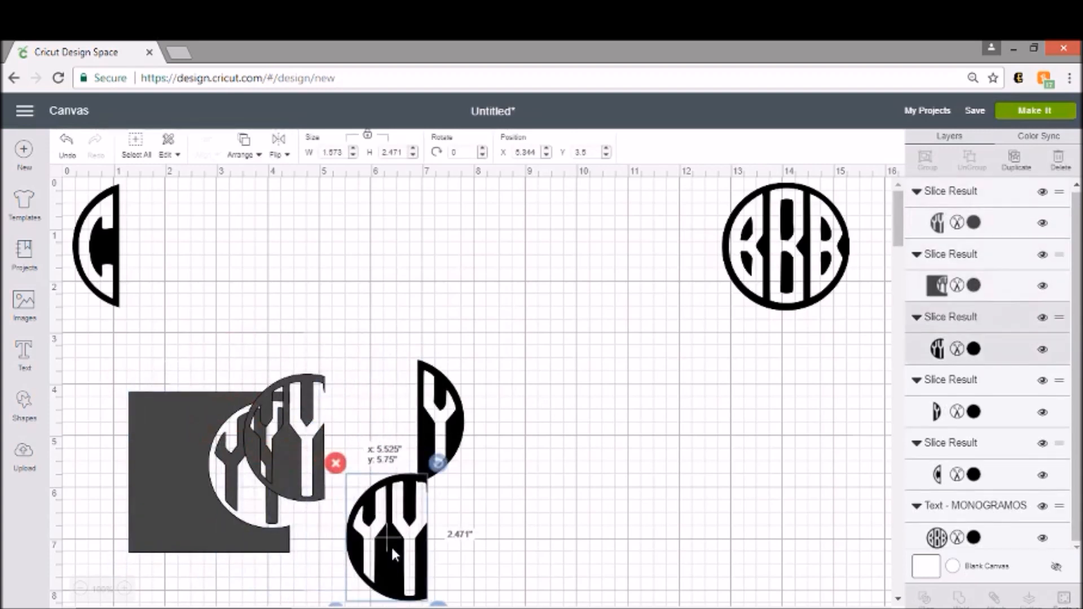
click(336, 464)
click(306, 452)
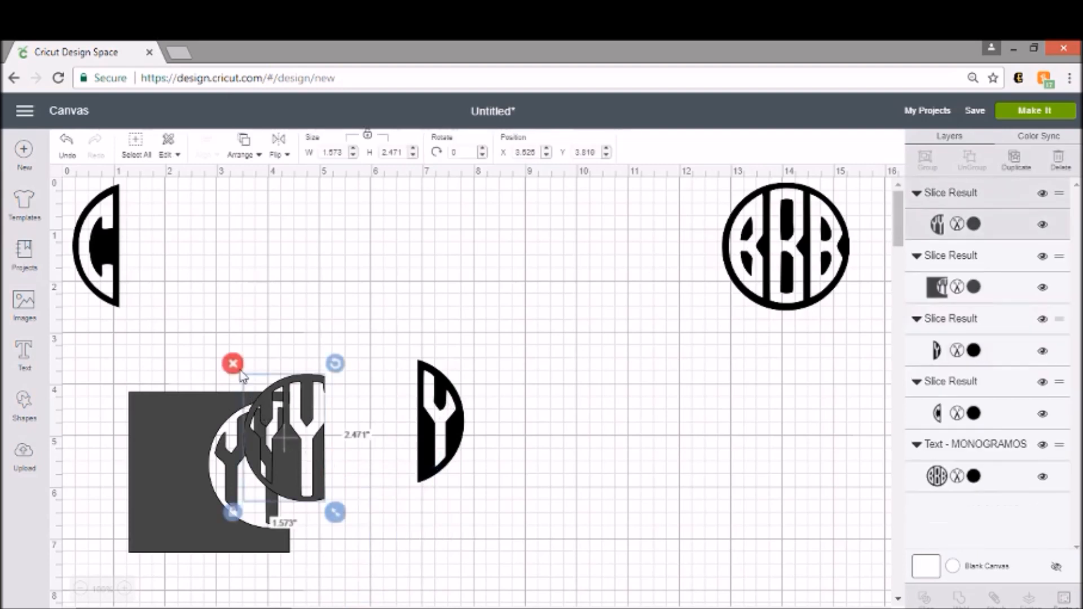
click(234, 365)
click(133, 395)
key(Delete)
Place the right Y near the C with a gap between them, and move the BBB circle to open canvas
drag(405, 412, 232, 246)
drag(815, 201, 463, 377)
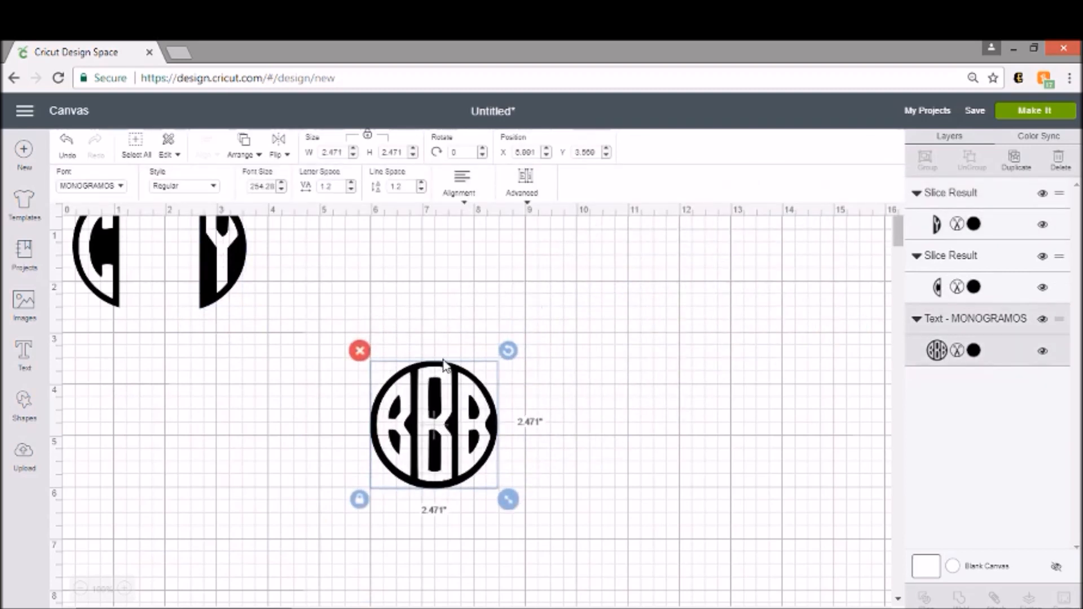
drag(220, 267, 203, 245)
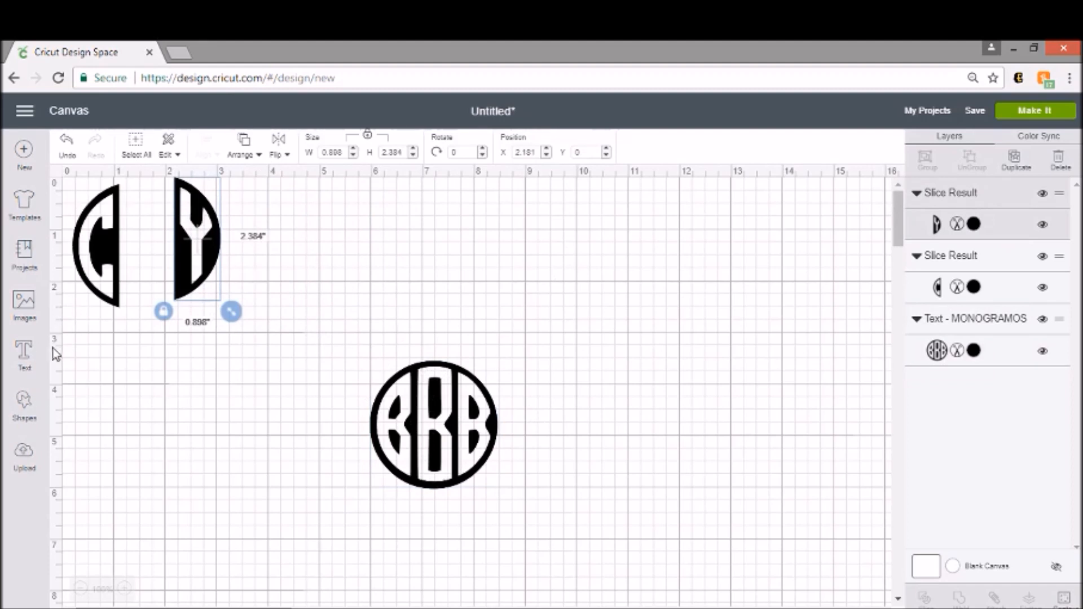
Add a square over the left letter of the BBB circle and slice the two shapes
click(29, 407)
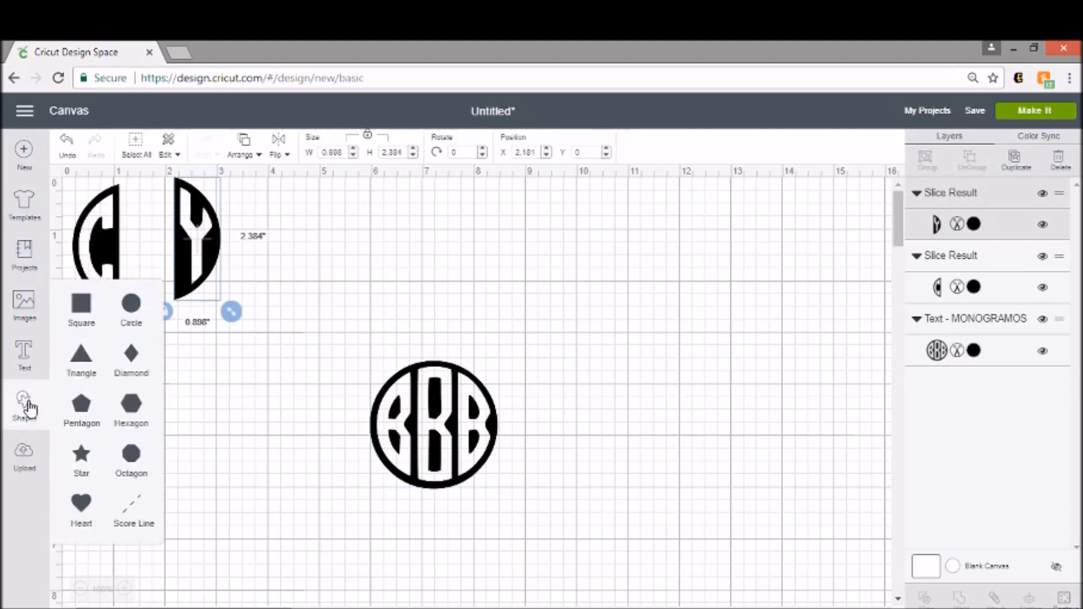
click(85, 308)
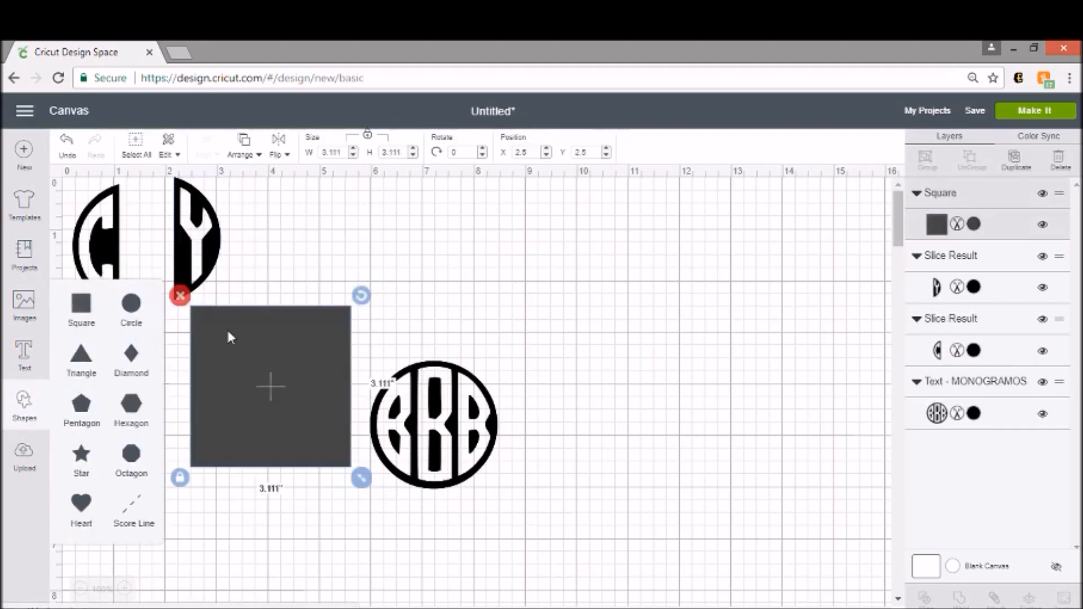
drag(270, 345, 336, 382)
click(452, 347)
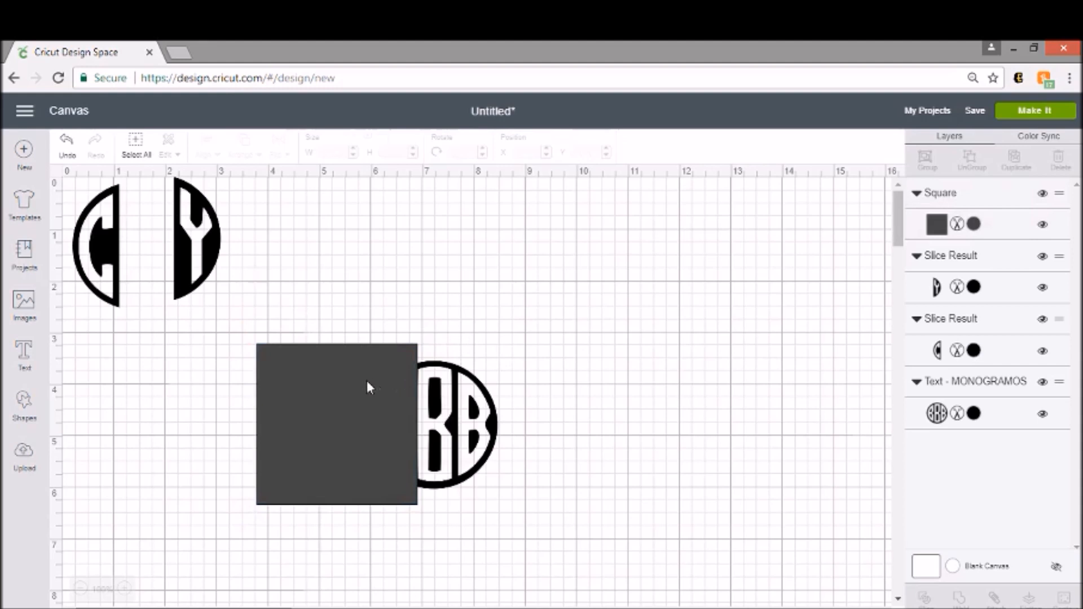
drag(580, 368, 310, 419)
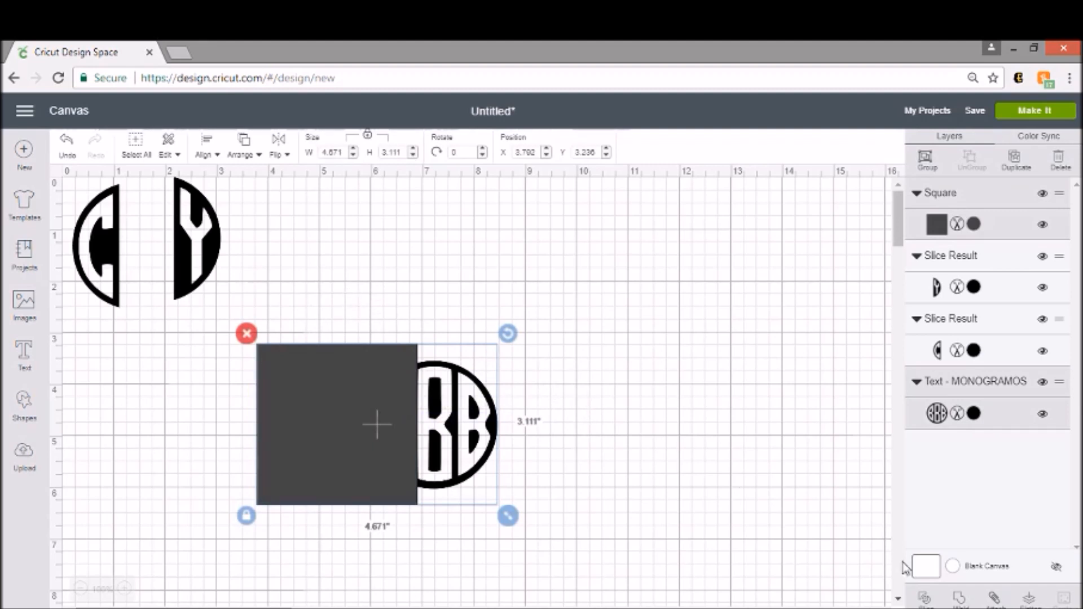
click(925, 600)
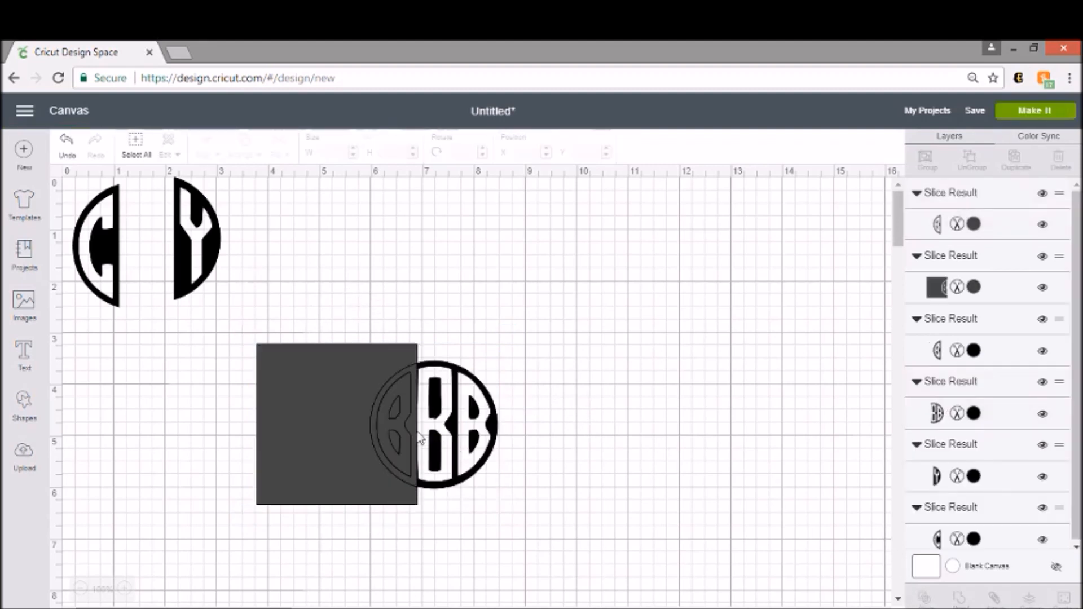
Separate the BBB slice results, move the cut square aside, and delete both copies of the left letter piece
drag(411, 427, 571, 305)
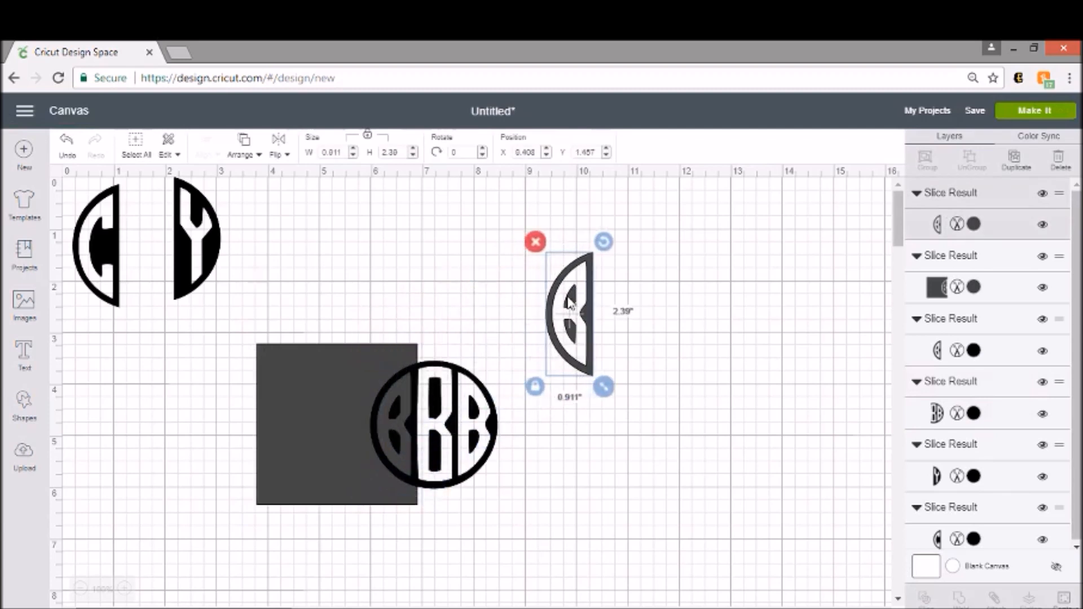
click(536, 242)
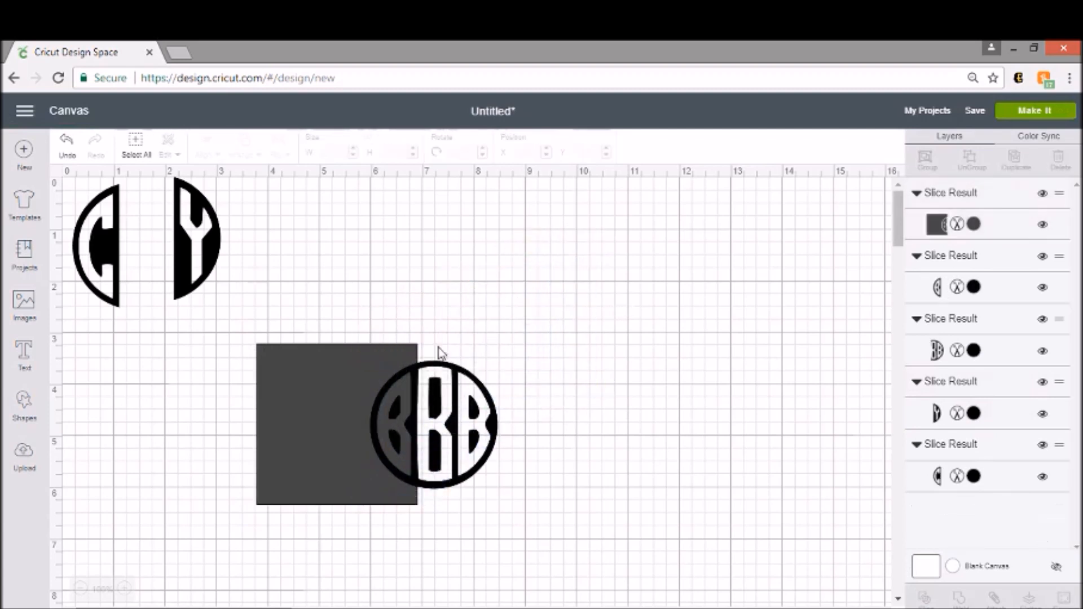
drag(410, 427, 724, 303)
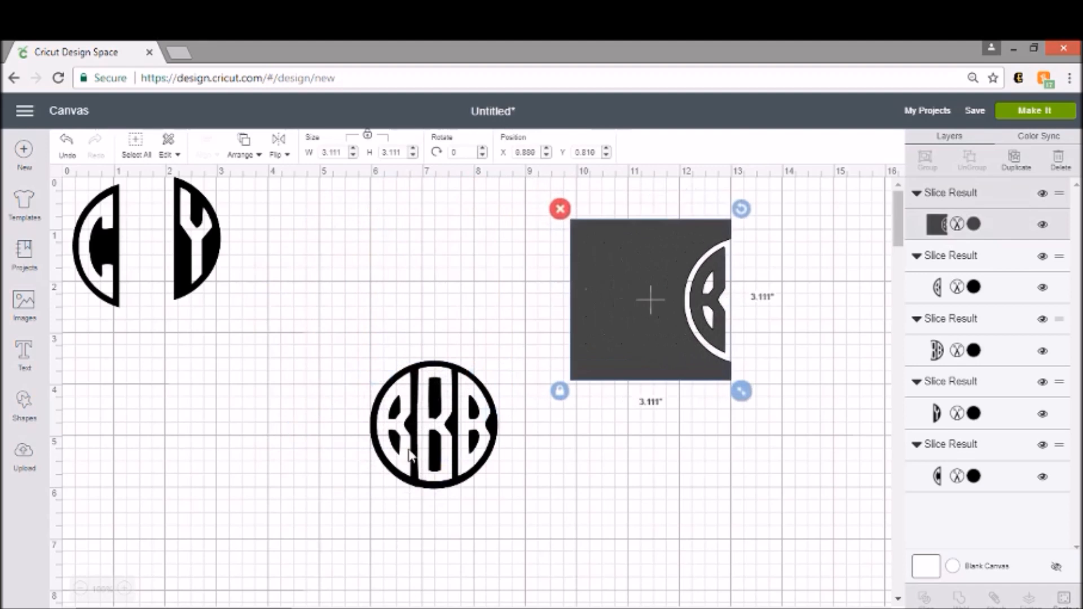
drag(393, 428, 311, 438)
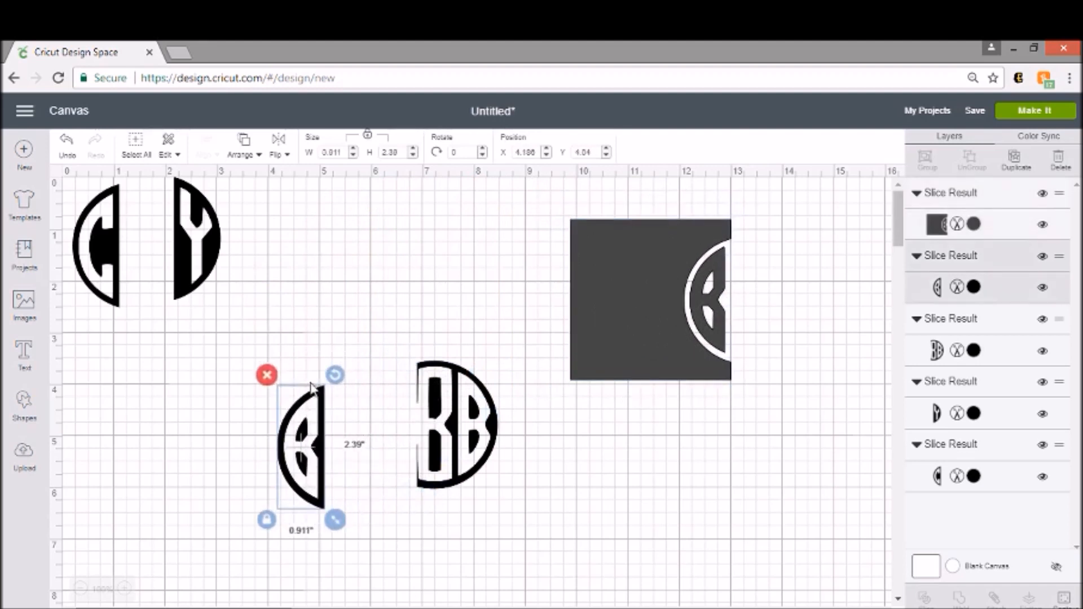
click(265, 375)
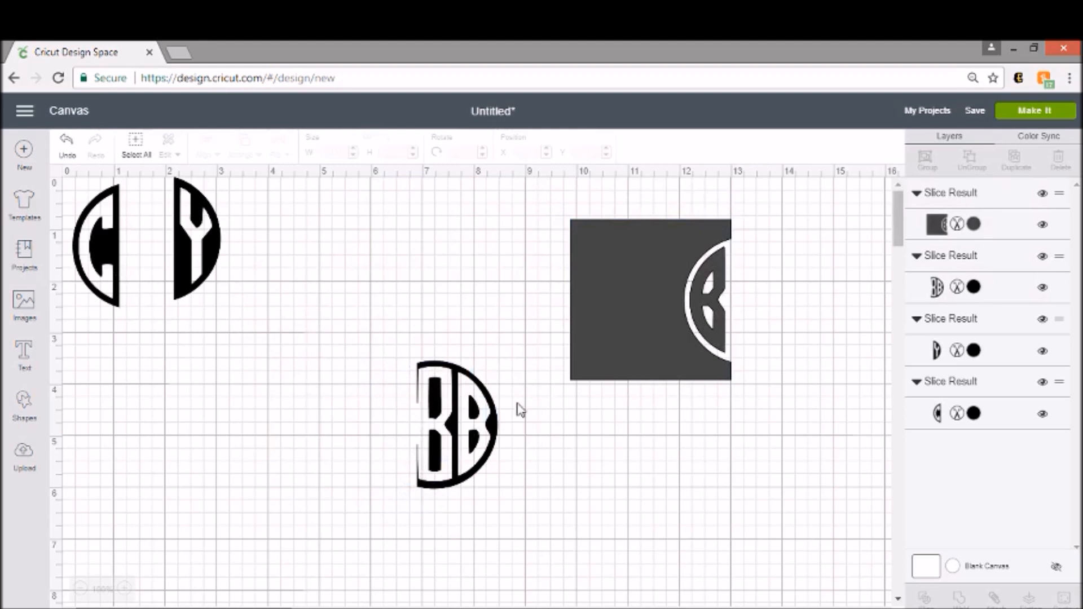
Cover the right letter of the remaining BB piece with the leftover square and slice the two shapes
drag(663, 292, 547, 423)
click(709, 397)
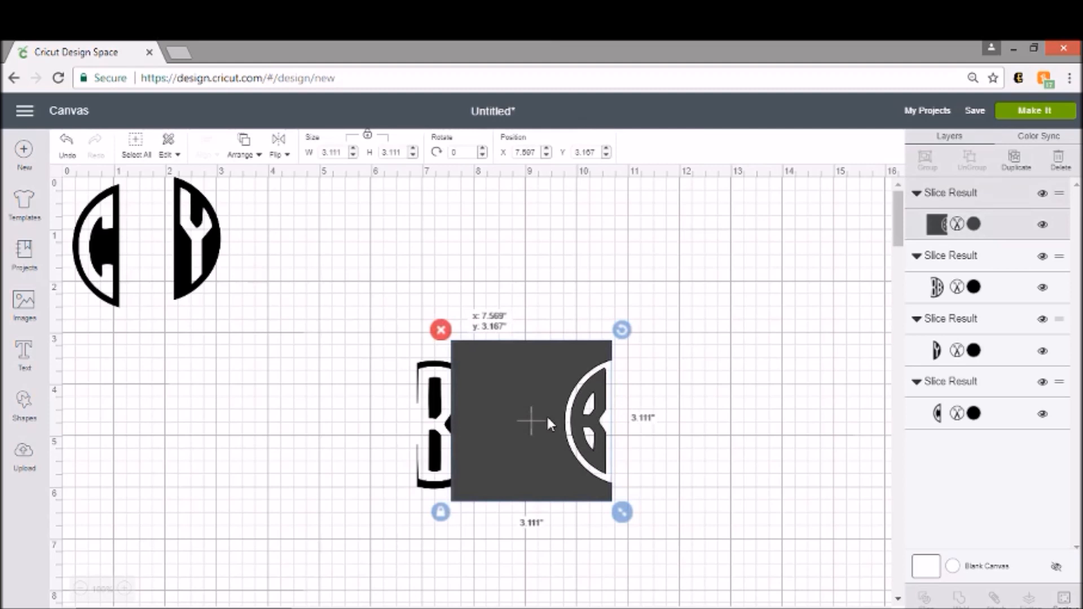
click(641, 416)
drag(663, 416, 379, 438)
click(926, 599)
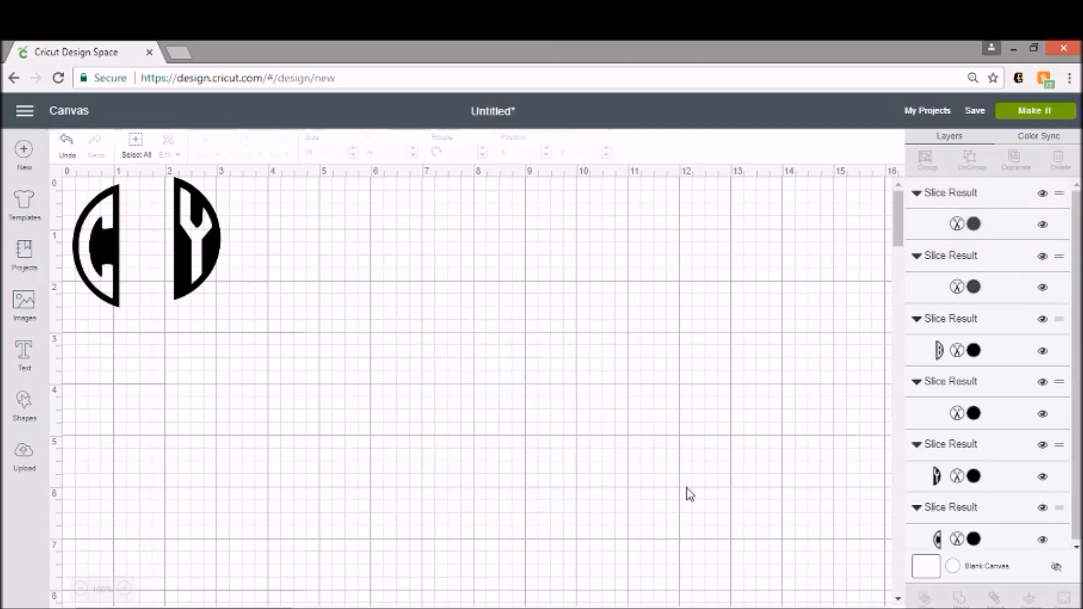
Separate the new slice results and delete the right B pieces and the cut square, keeping the middle B
drag(550, 414, 647, 371)
drag(490, 417, 564, 397)
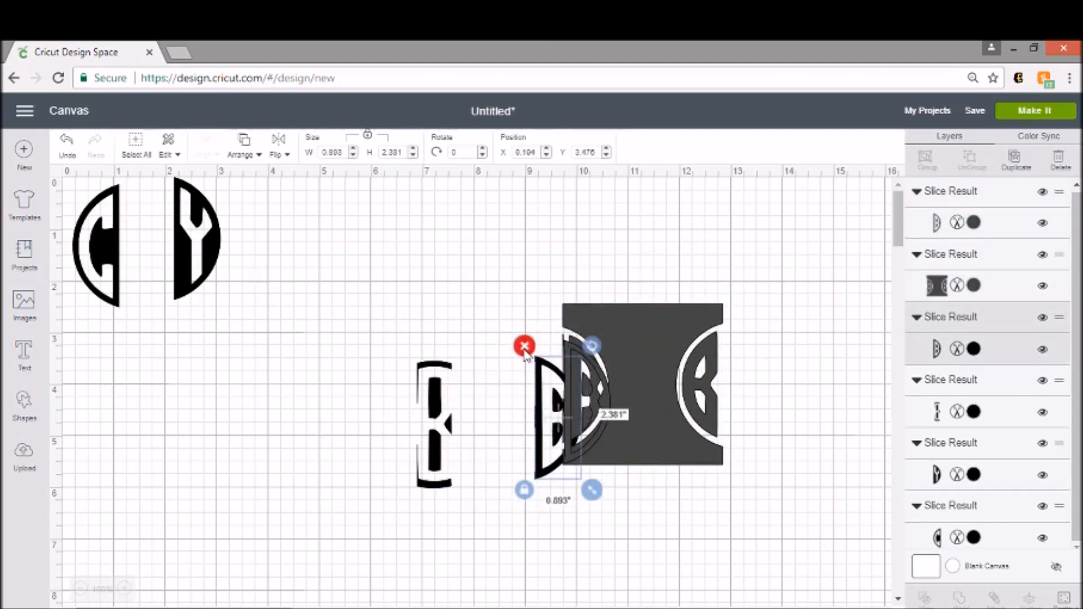
click(524, 345)
click(569, 341)
click(554, 331)
click(584, 319)
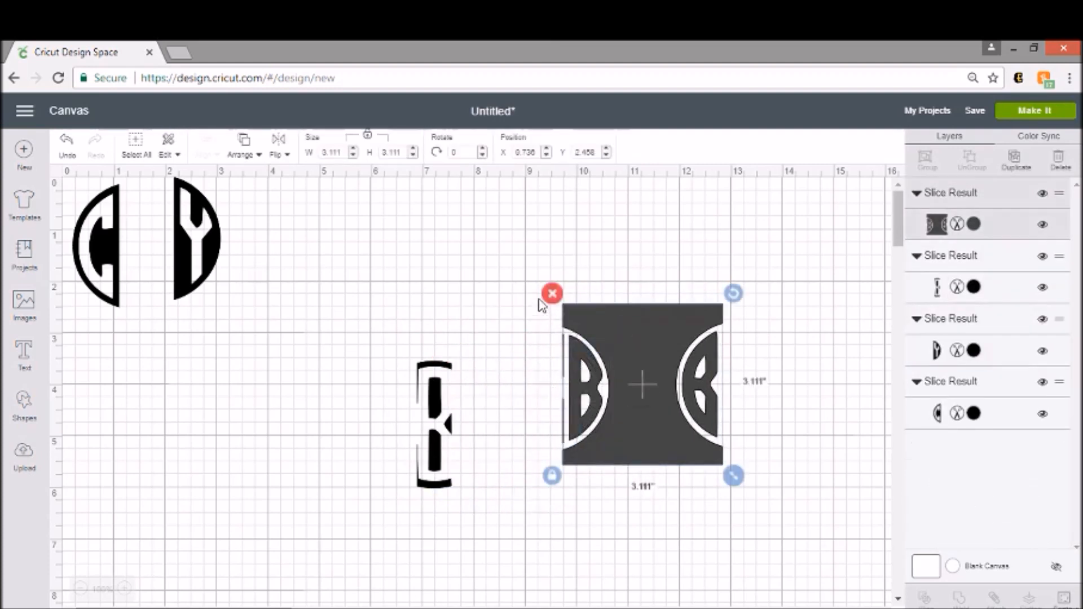
click(552, 294)
Fit the right Y and the left C against the middle B to form a full circle
drag(198, 214, 474, 401)
click(564, 394)
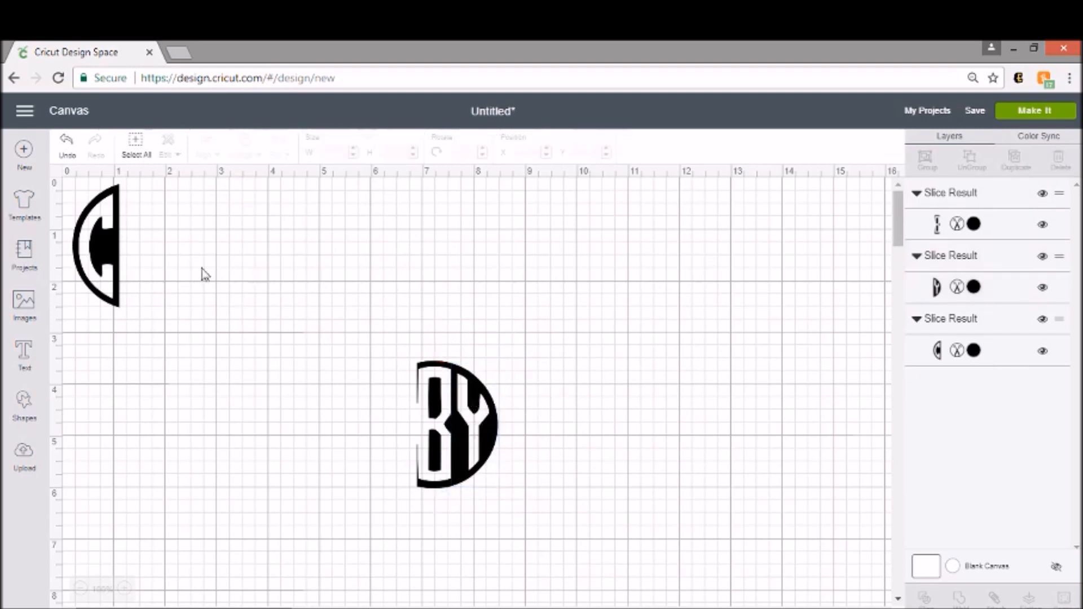
drag(115, 252, 415, 424)
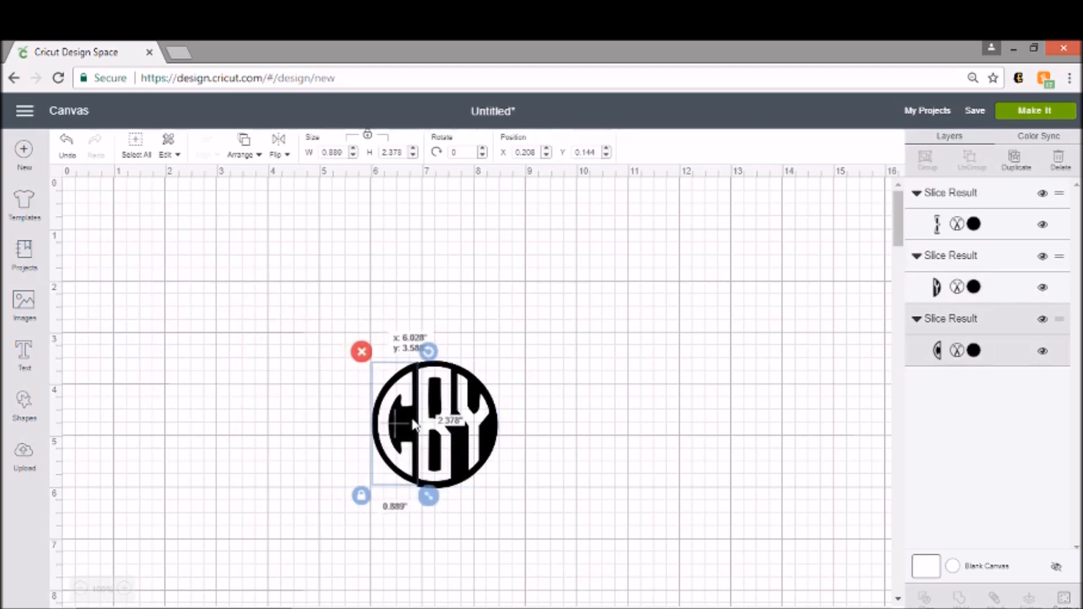
drag(413, 423, 418, 412)
click(544, 414)
click(416, 411)
click(611, 384)
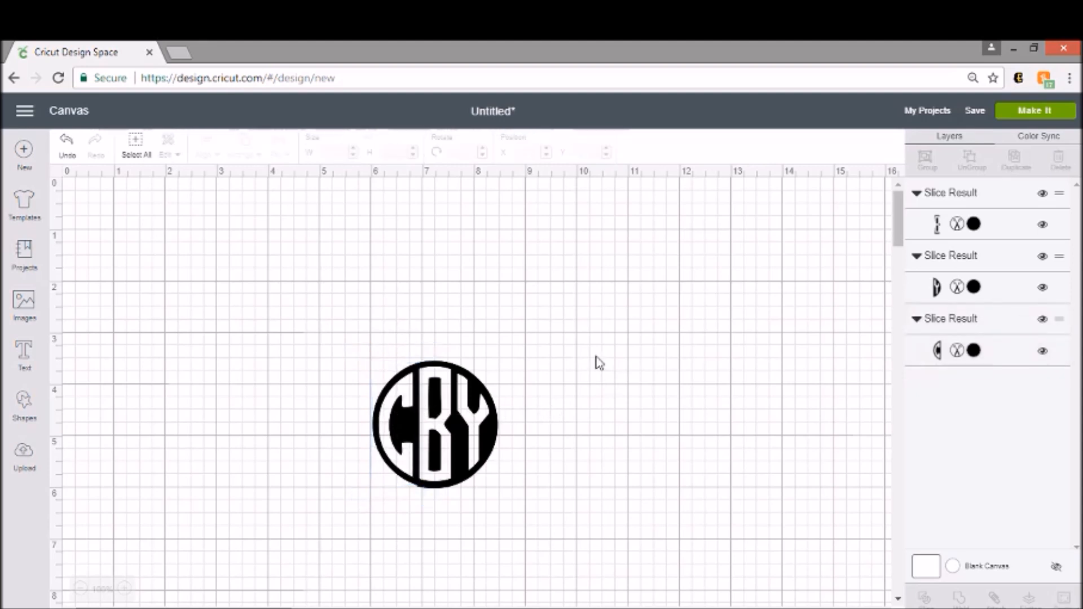
drag(409, 424, 407, 423)
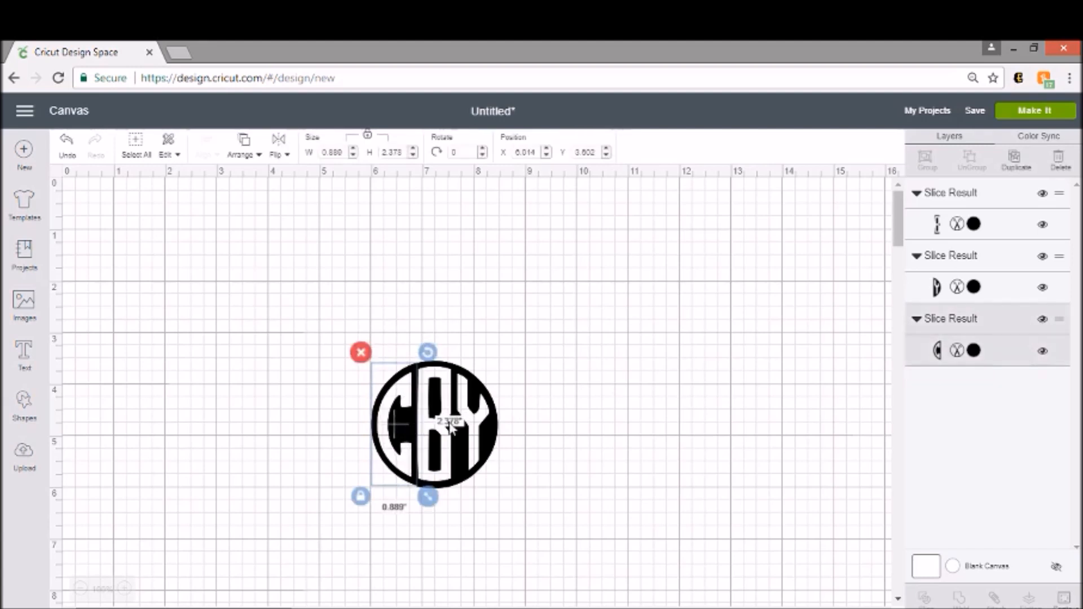
click(570, 419)
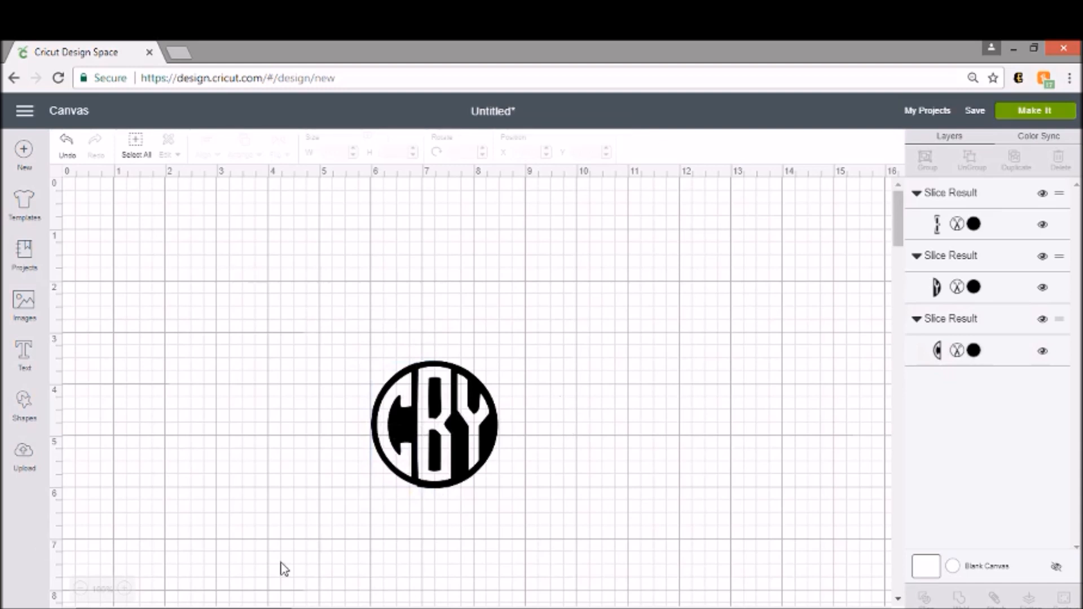
Weld the C, B and Y pieces into one shape and move the monogram to the canvas's upper-right area
drag(351, 316, 517, 501)
click(390, 424)
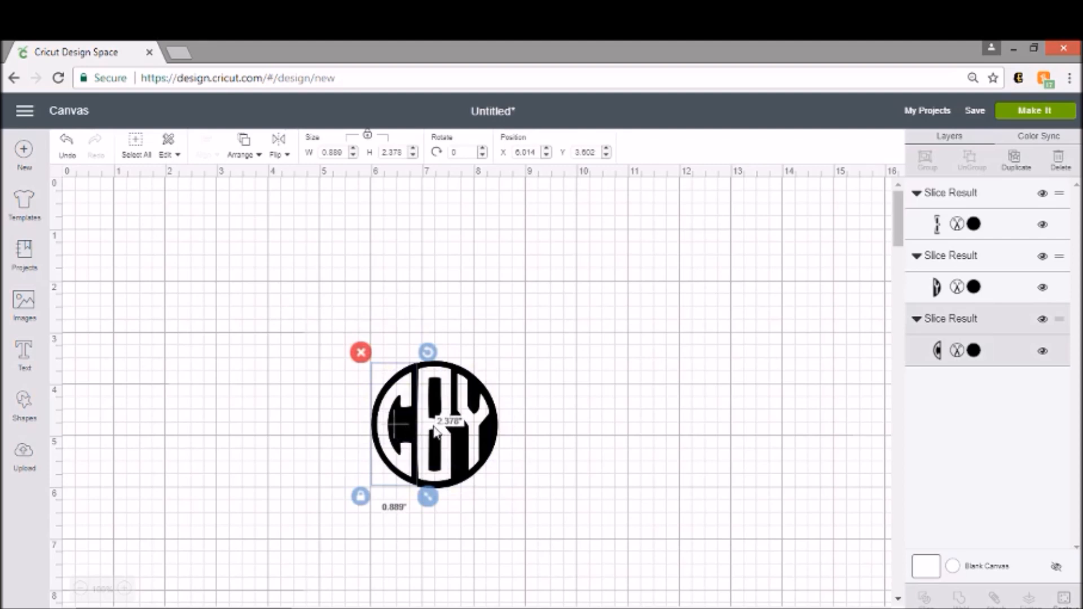
shift+click(431, 391)
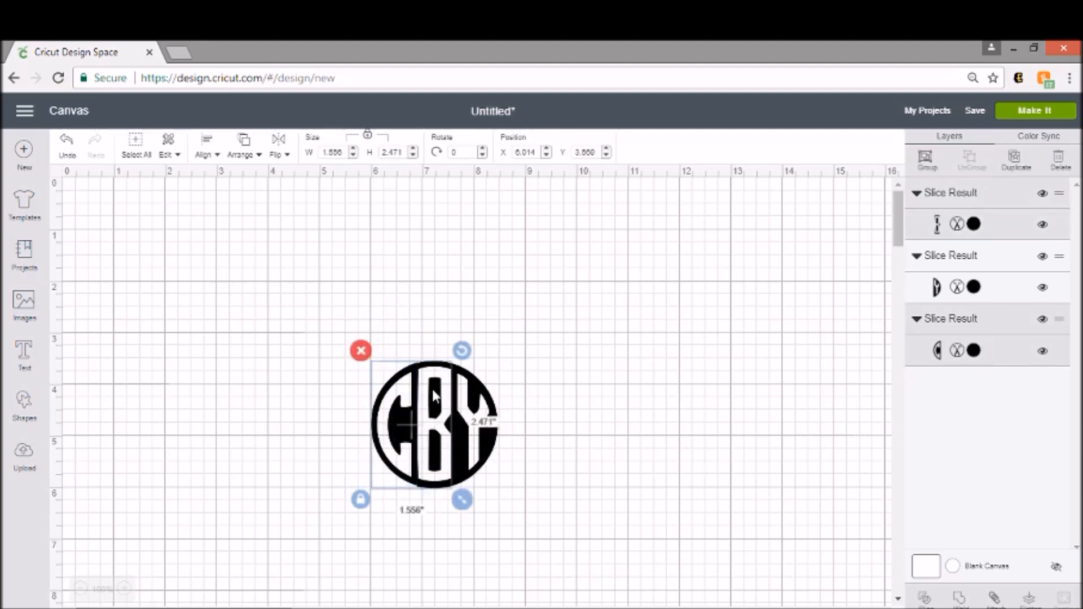
shift+click(465, 441)
click(993, 600)
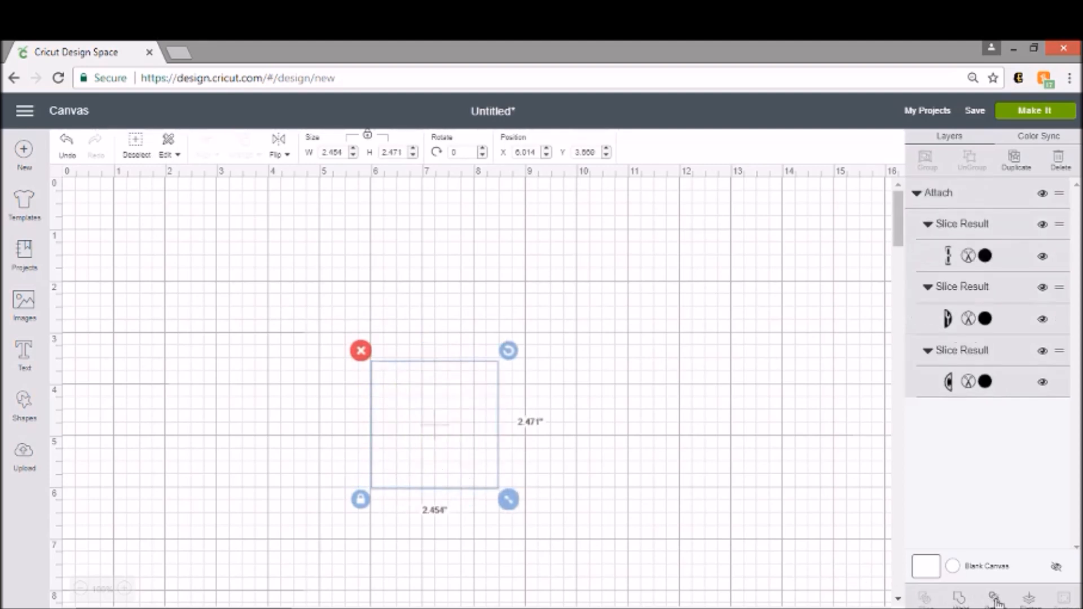
click(959, 599)
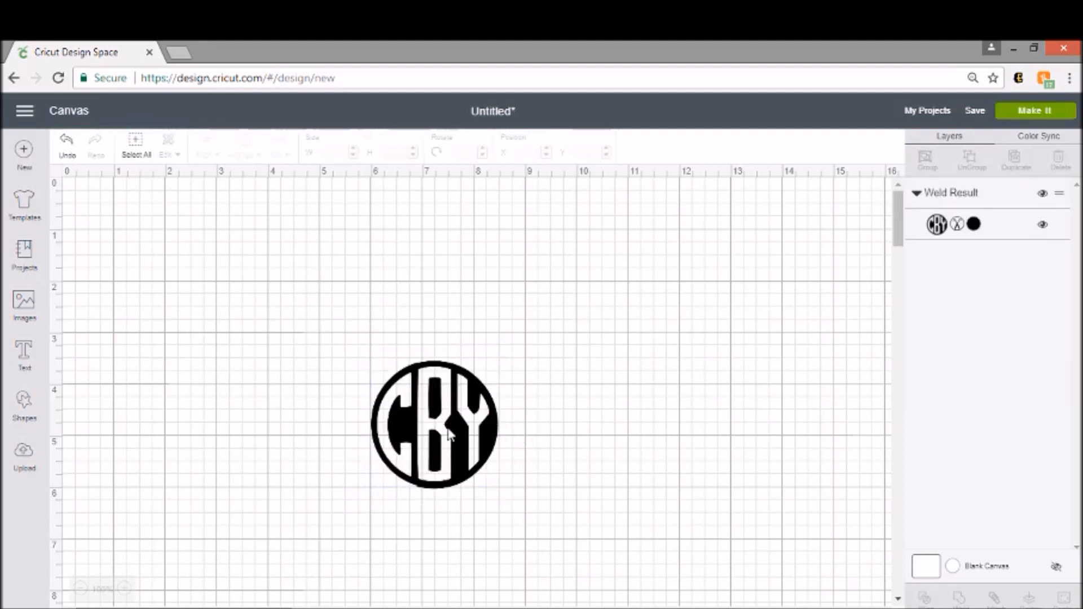
drag(469, 436, 854, 276)
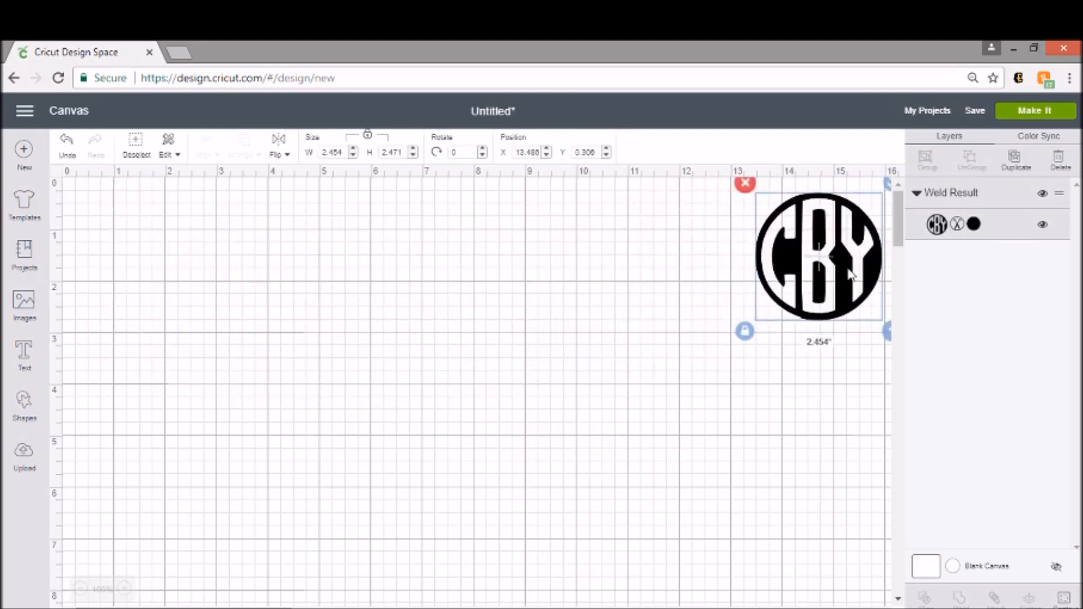
click(319, 341)
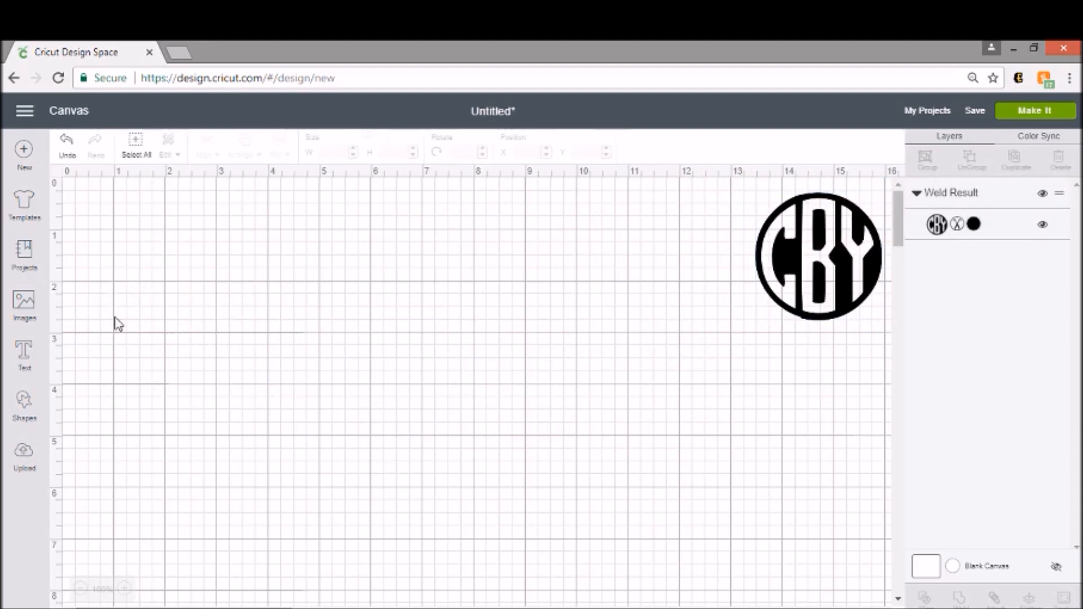
Add the text CBY in the Monogram kk sc font above the canvas centre and ungroup it into separate letters
click(28, 360)
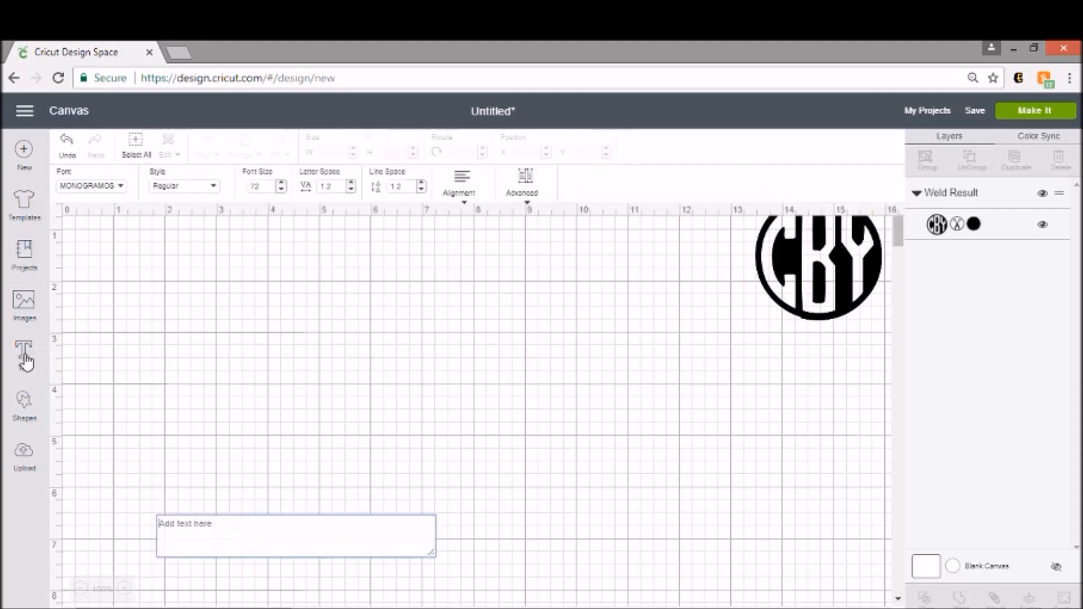
text(CBY)
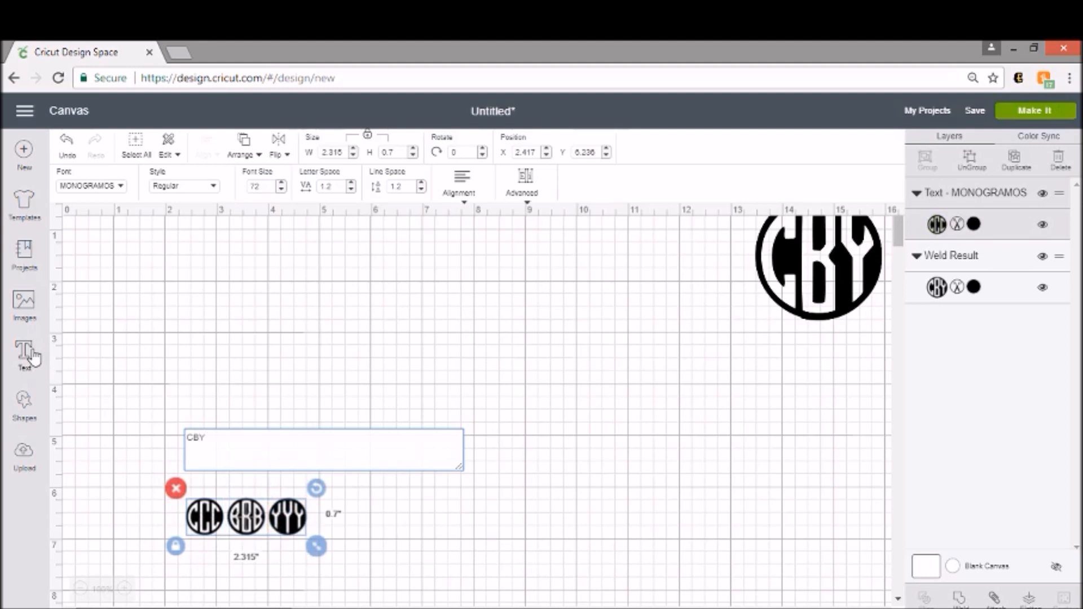
click(113, 187)
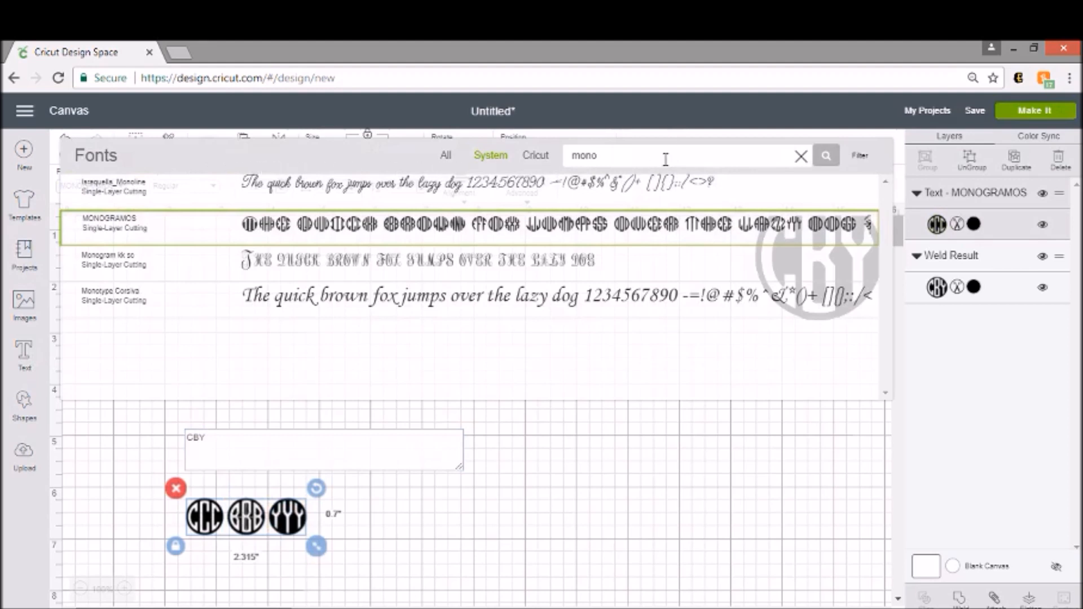
click(169, 270)
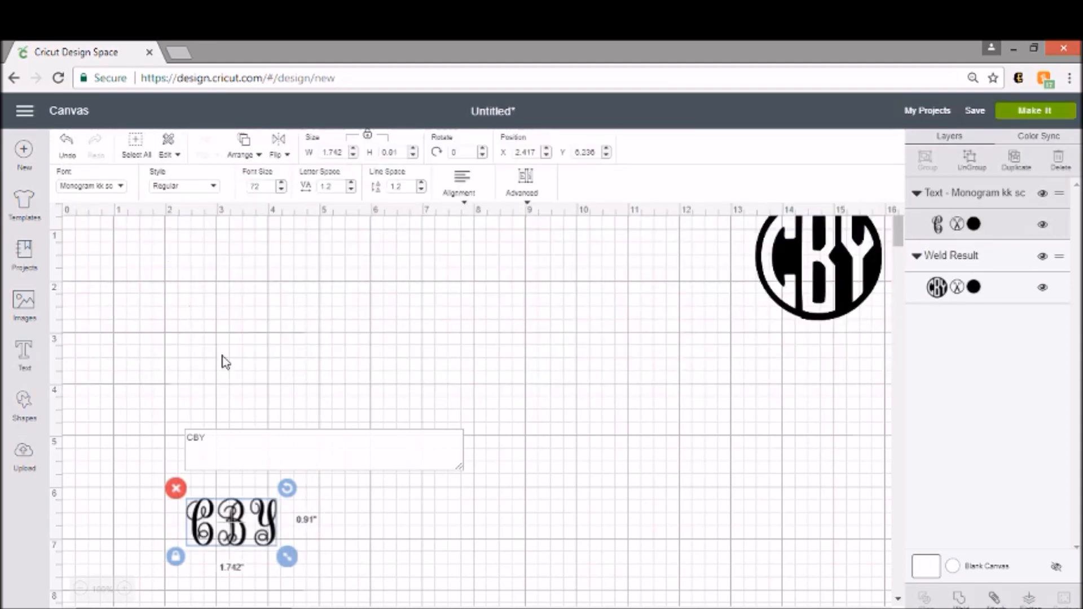
drag(242, 528, 304, 328)
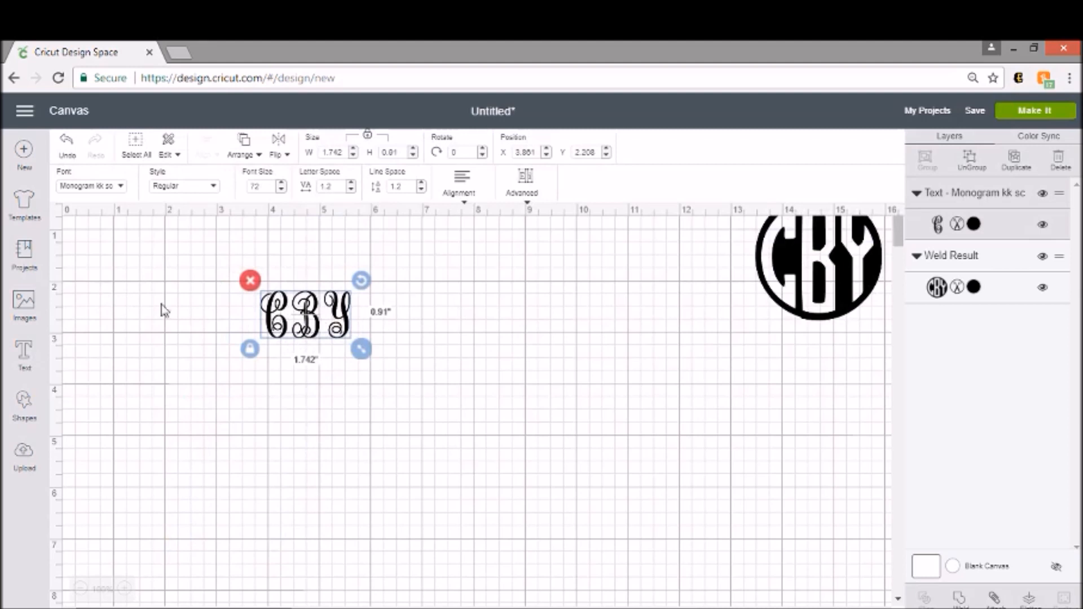
click(969, 161)
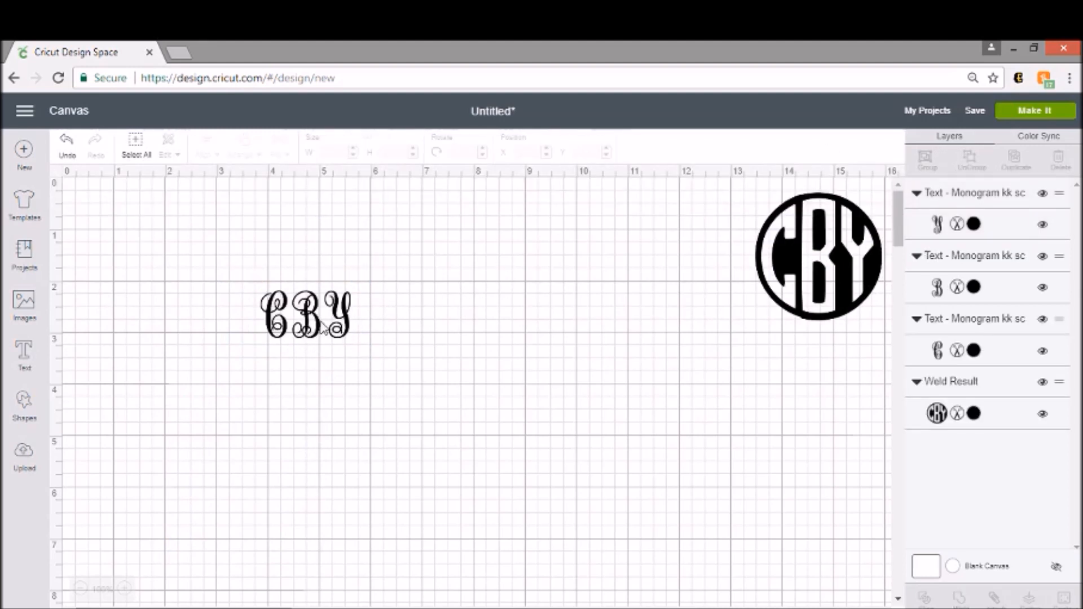
Enlarge the script B to about 2.02 × 3.54 in and fit the Y, enlarged to about 1.06 × 1.95 in, against its right side
drag(318, 327, 534, 470)
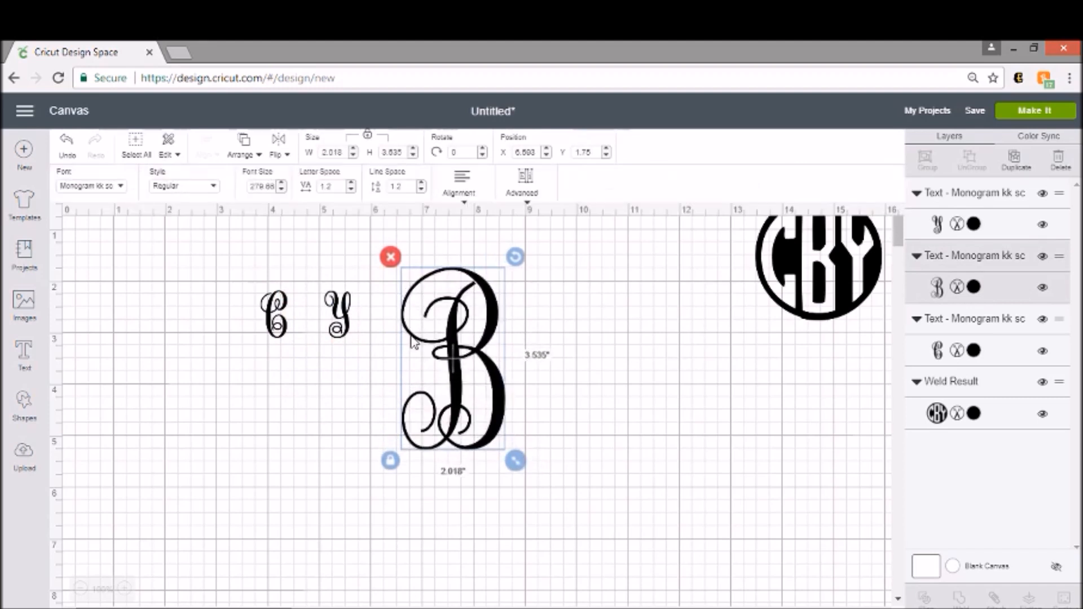
drag(341, 307, 575, 435)
drag(540, 370, 531, 351)
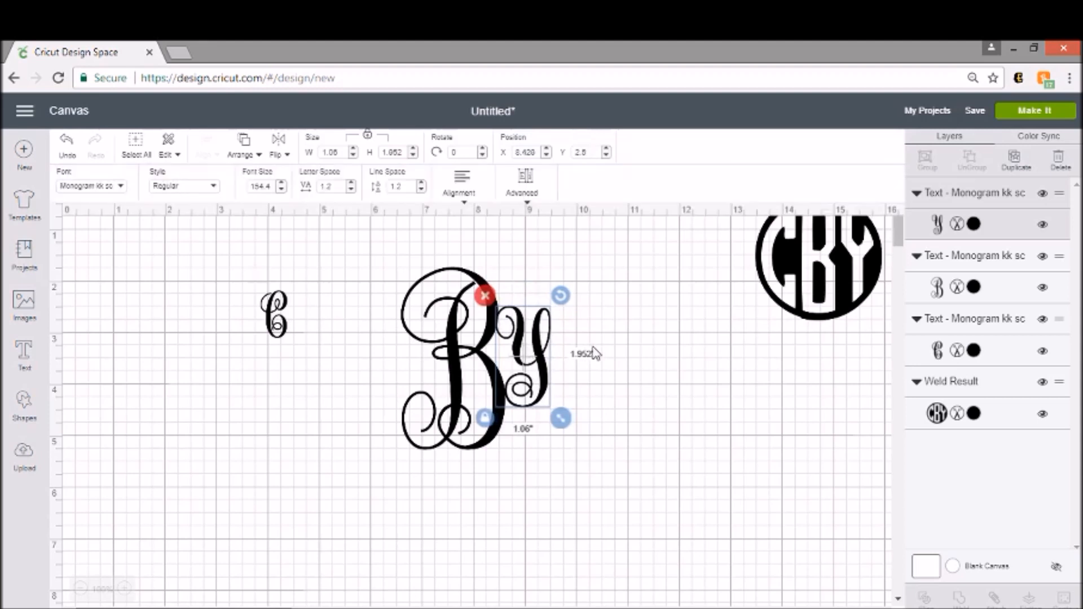
click(592, 355)
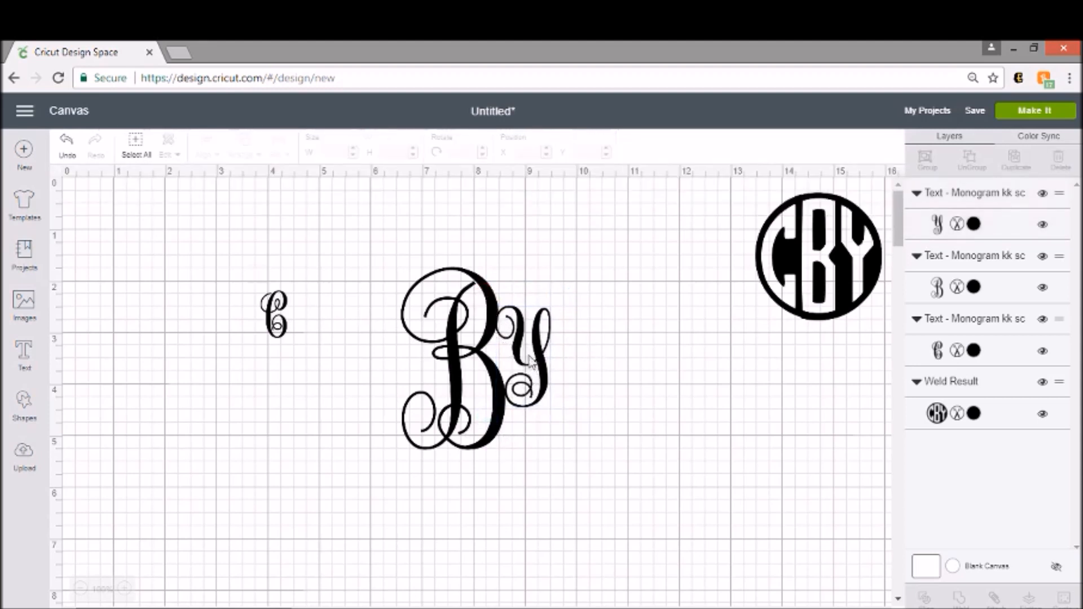
Move the script C to the B's left side, enlarge it to about 1.19 × 2.11 in, and fit it against the B
drag(285, 311, 371, 336)
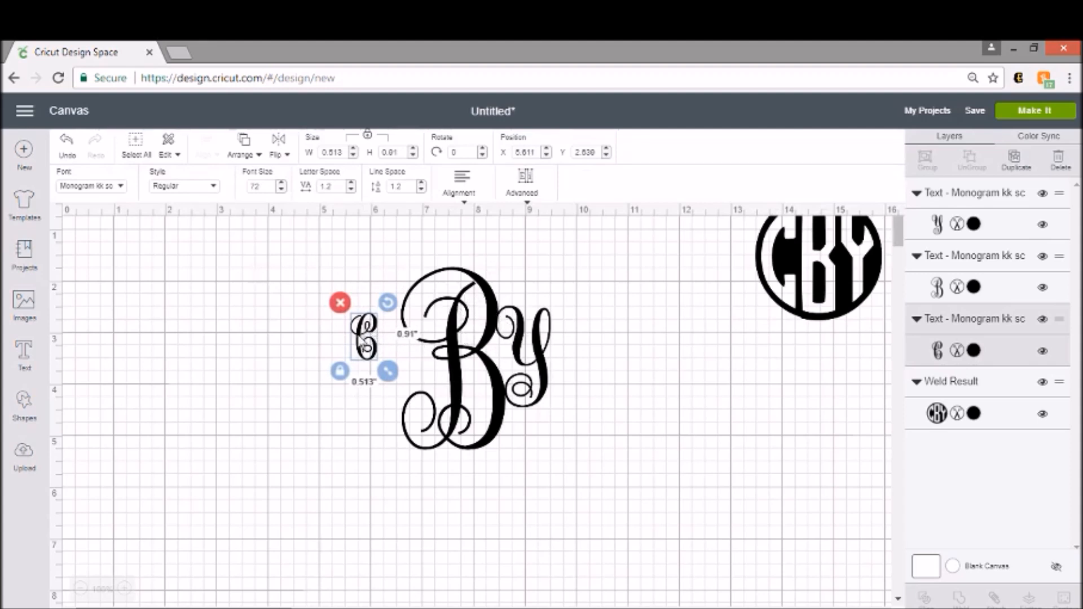
mouse_move(387, 371)
mouse_down()
mouse_move(441, 447)
mouse_move(387, 362)
mouse_up()
drag(424, 438, 422, 427)
drag(403, 386, 407, 388)
click(587, 432)
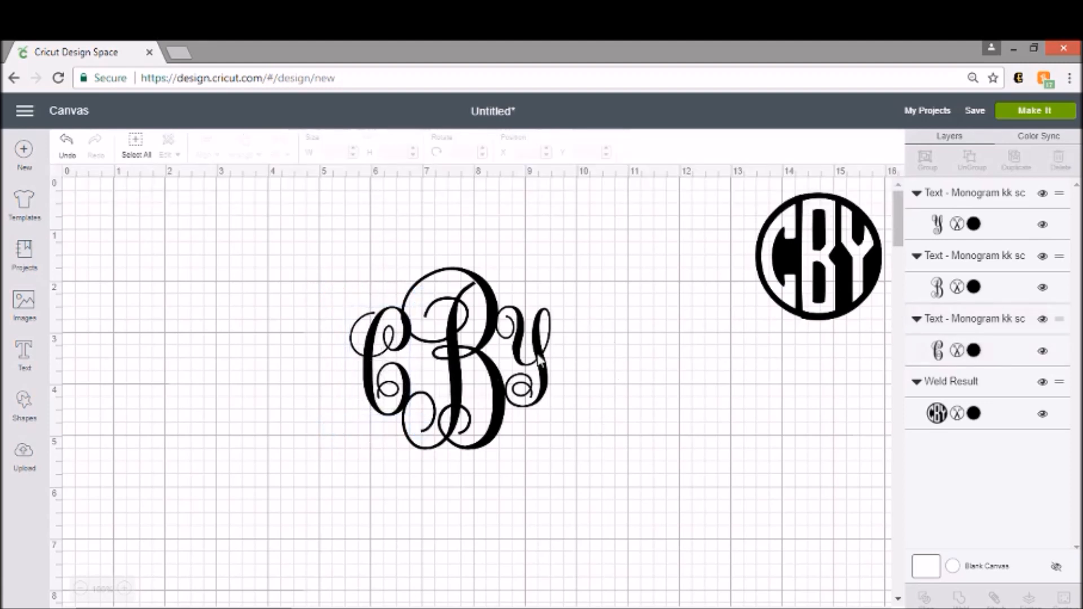
Nudge the script C and B slightly lower to refine how the two letters meet
click(371, 350)
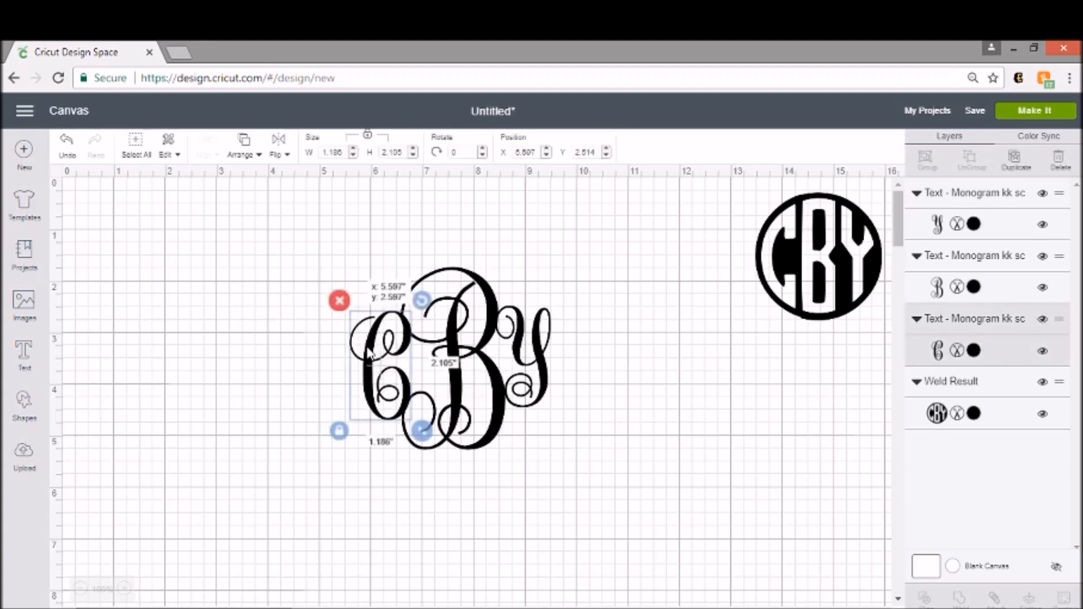
click(591, 439)
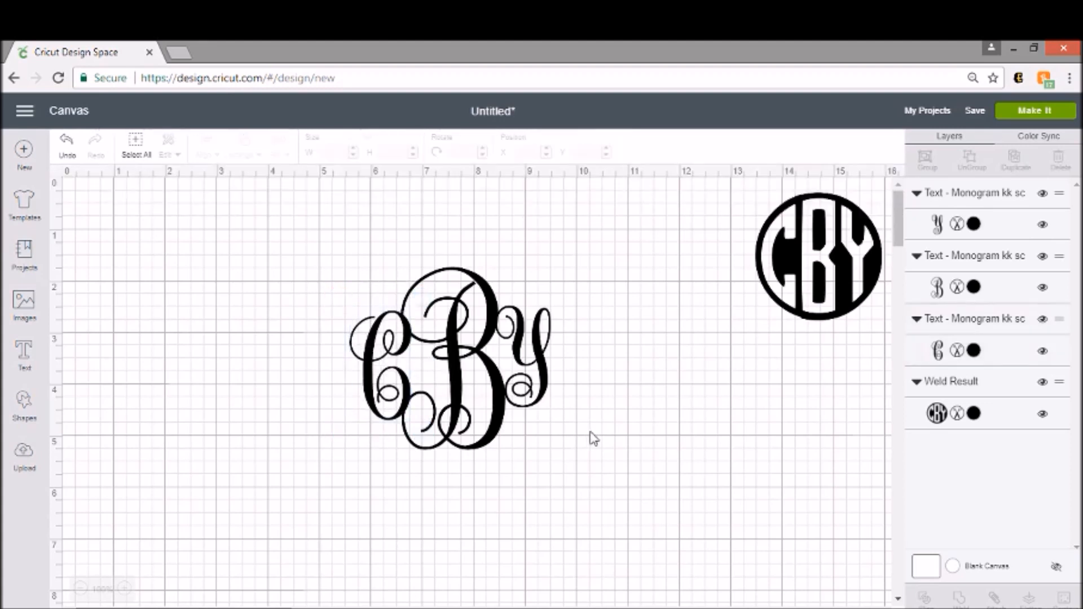
click(370, 393)
click(417, 432)
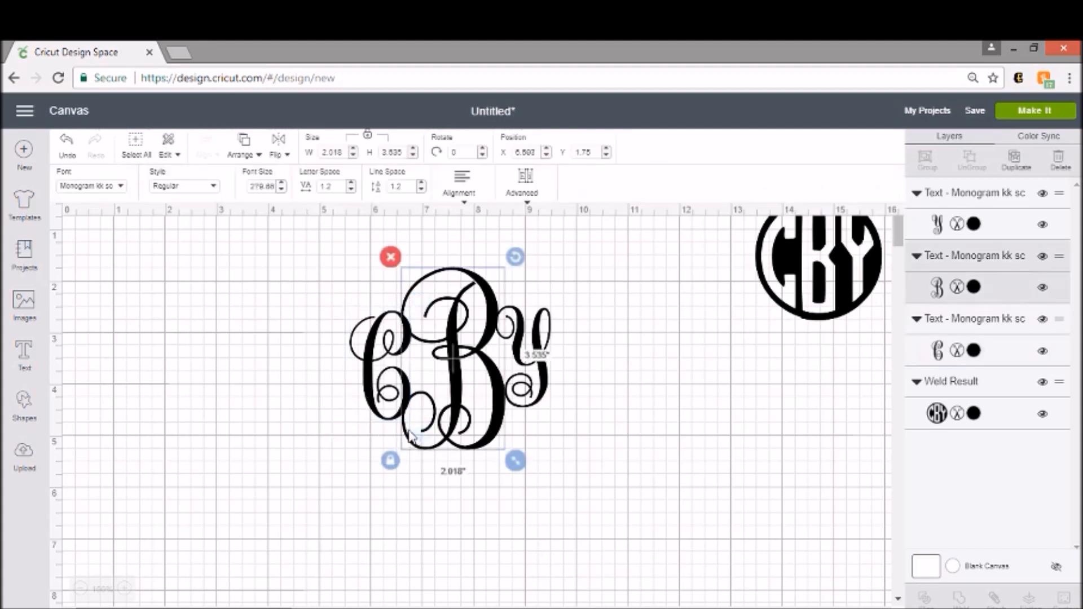
drag(405, 429, 410, 439)
click(377, 427)
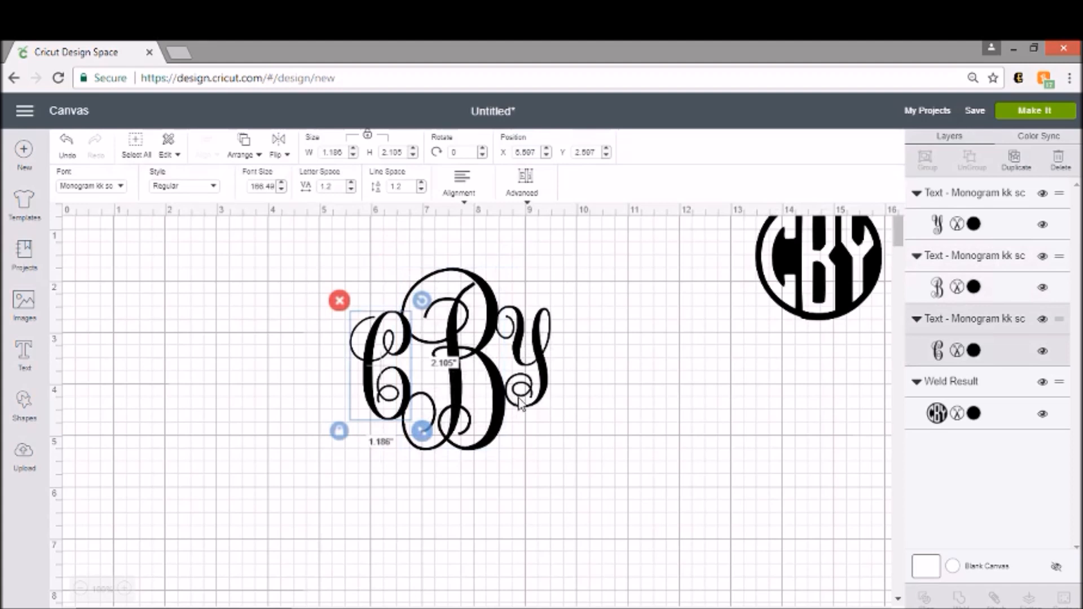
Reduce the script C to about 1.06 × 1.88 in to match the Y's width and fit it against the B's left side
click(547, 382)
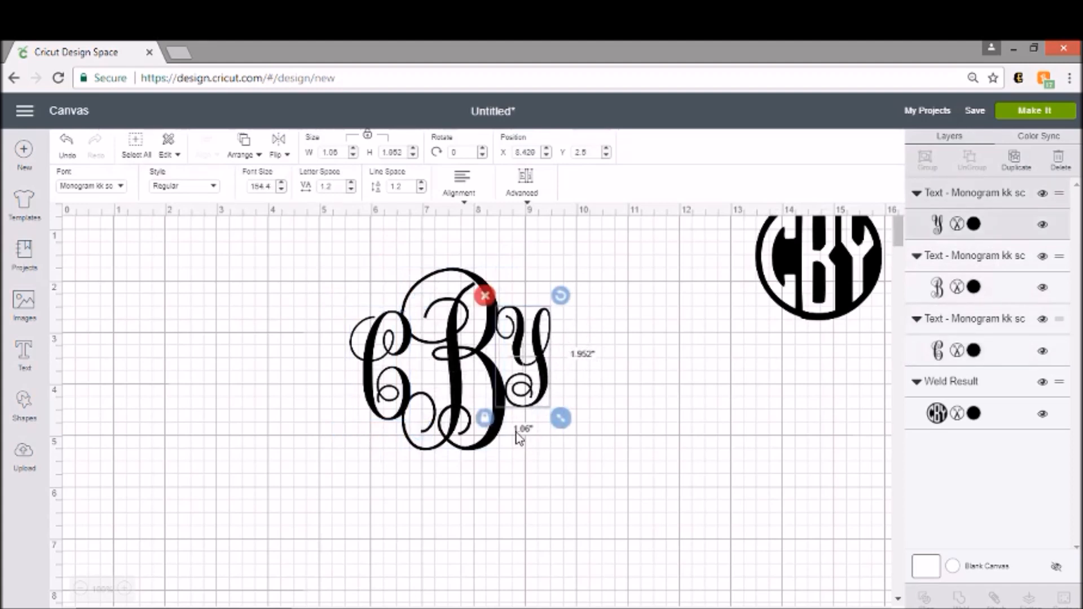
click(367, 380)
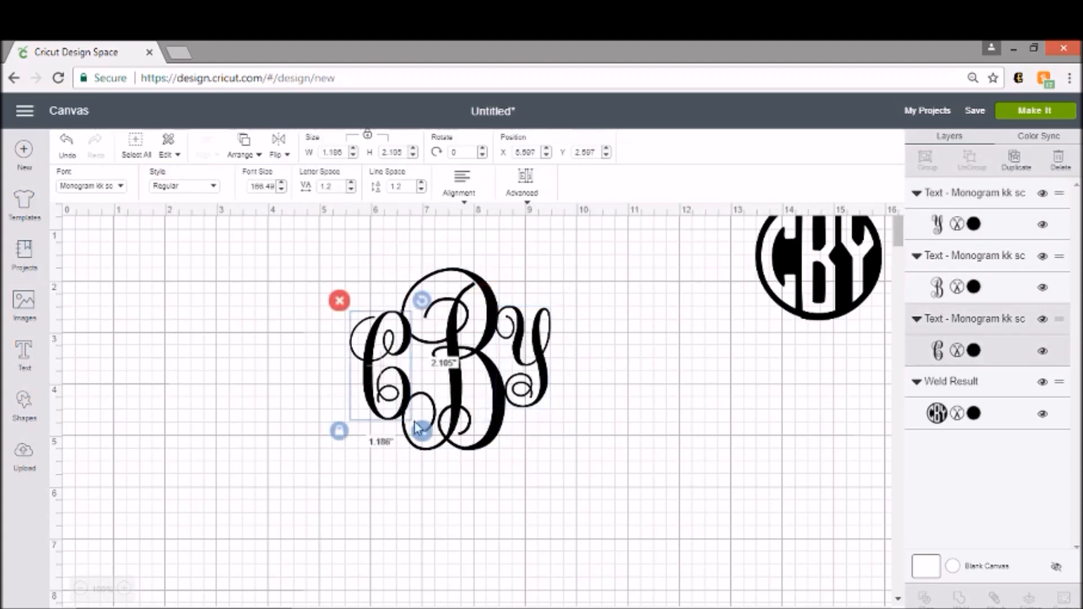
drag(421, 432, 416, 417)
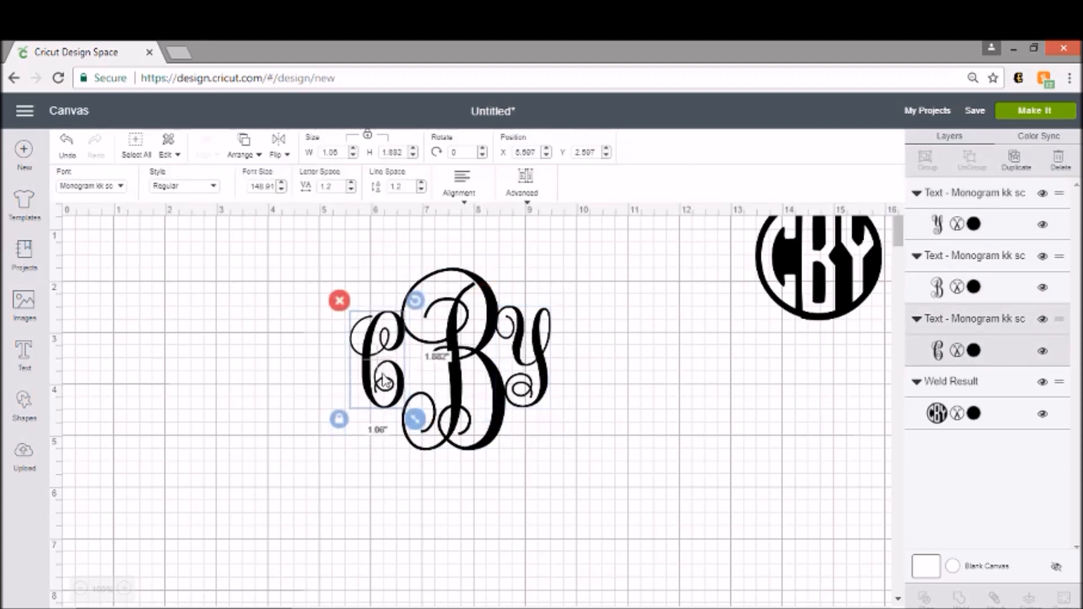
click(526, 396)
click(399, 389)
drag(377, 366, 381, 374)
click(543, 442)
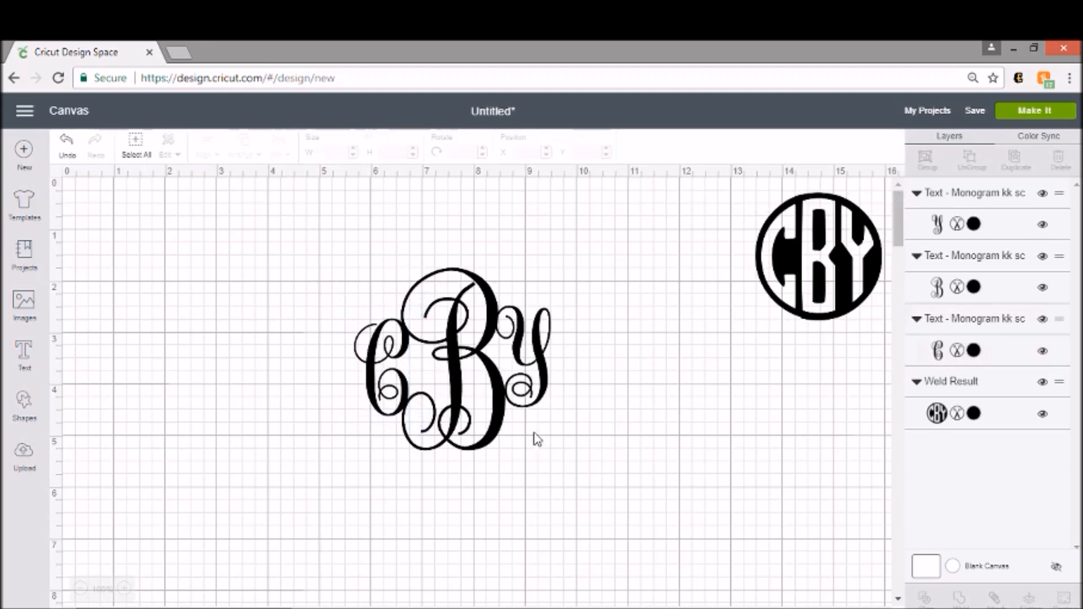
Lower the script Y slightly along the B's right side so it sits level with the C
drag(535, 364, 543, 372)
click(582, 371)
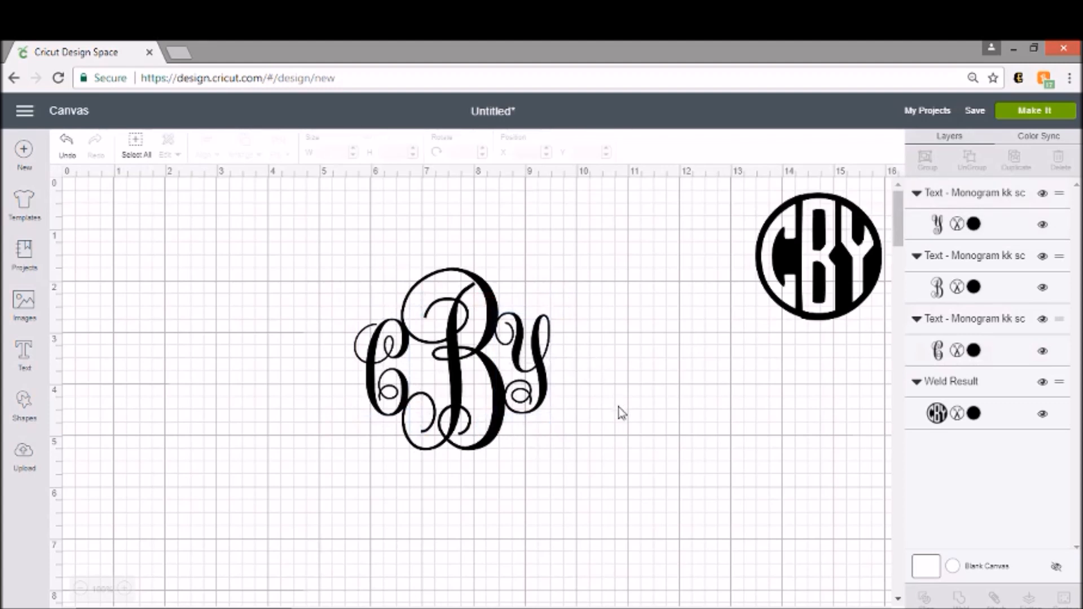
drag(542, 364, 540, 369)
click(594, 386)
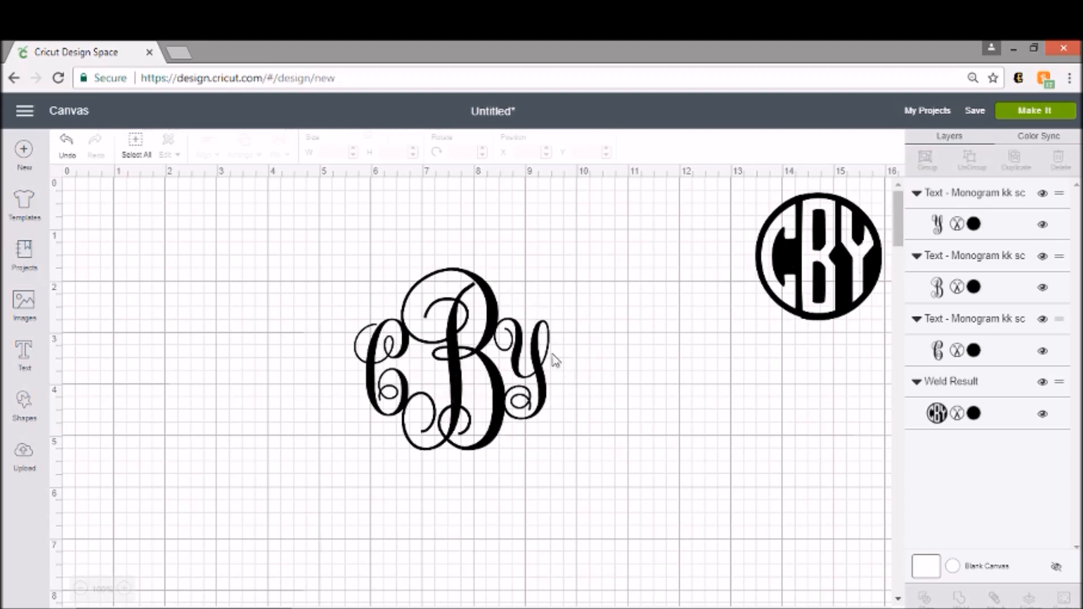
Attach the script letters C, B and Y to one another and weld them into a single shape
click(535, 365)
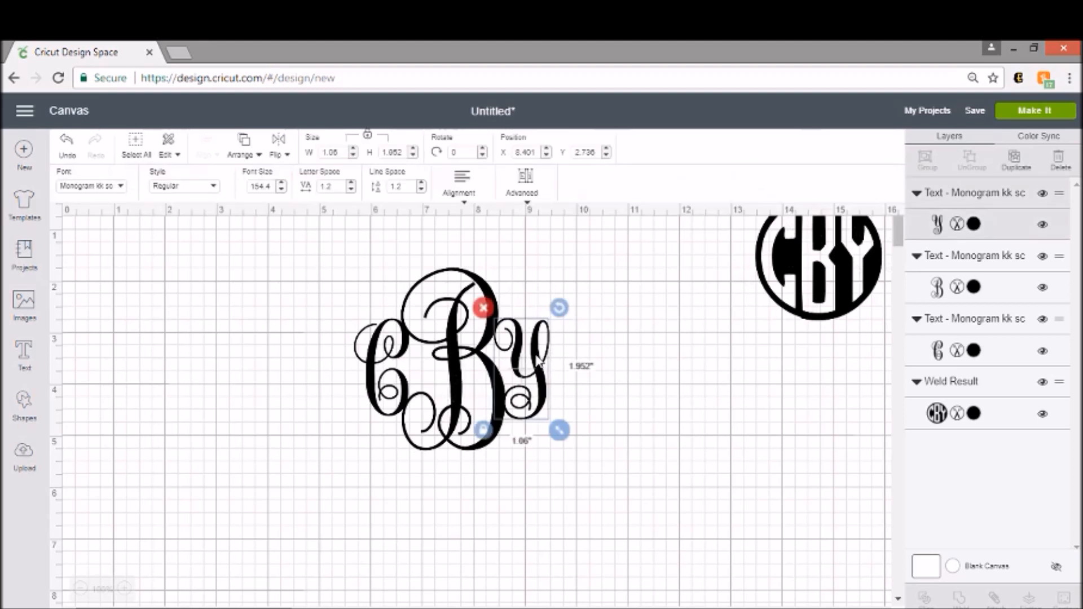
shift+click(464, 355)
shift+click(382, 363)
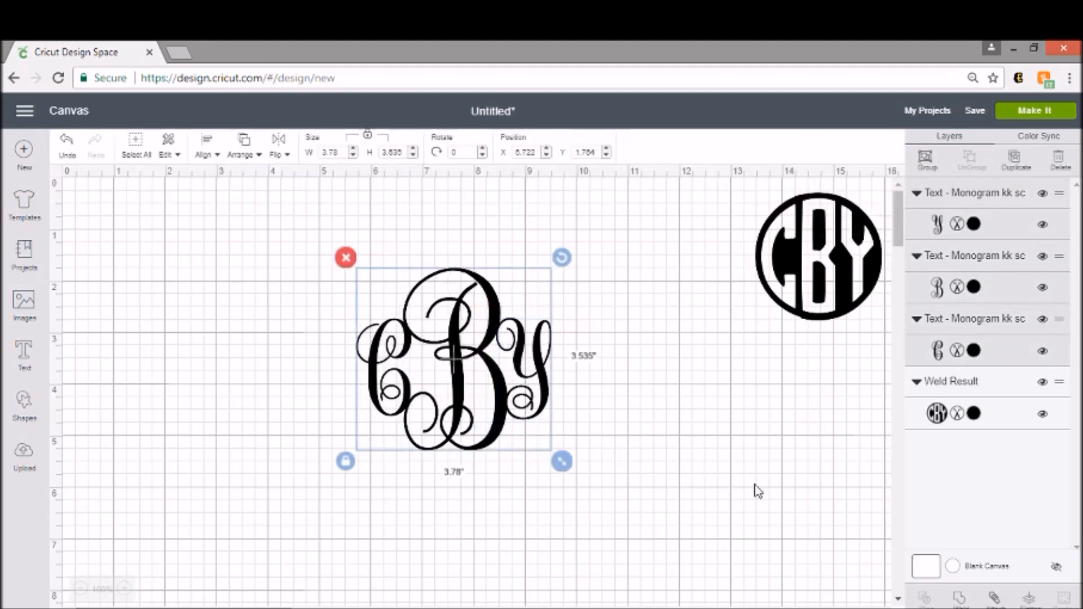
click(993, 600)
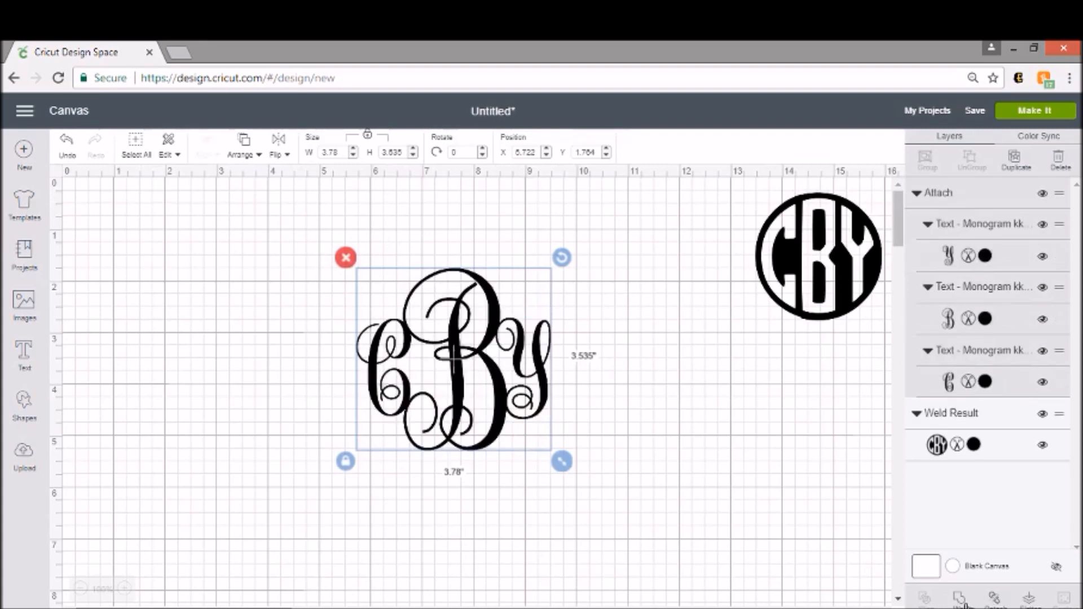
click(962, 601)
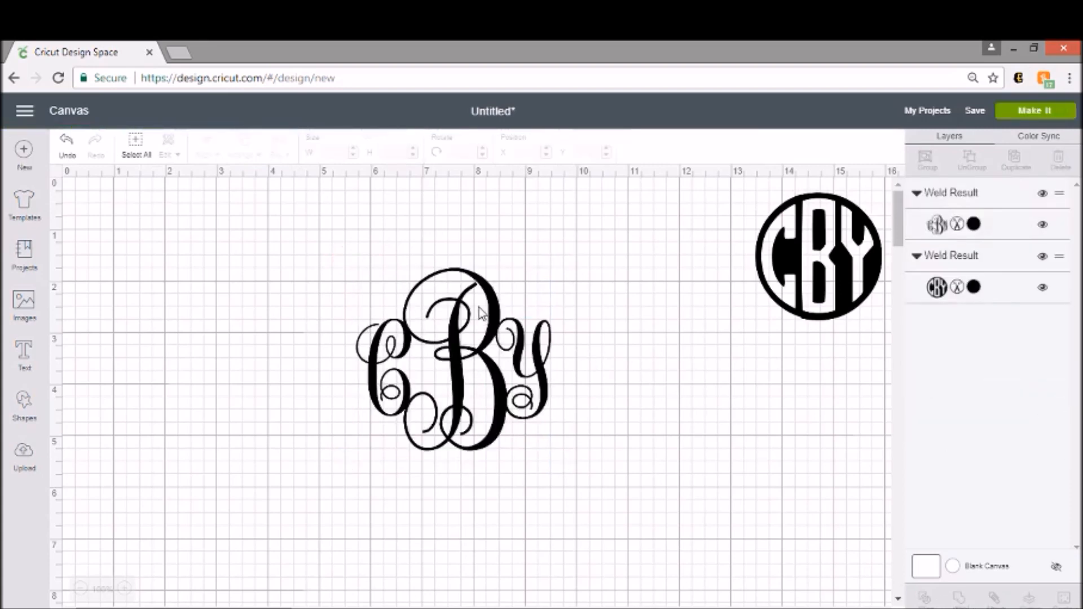
Place the script monogram in the canvas's upper-left corner with the circle monogram beside it, and open the cutting mat preview
drag(464, 355, 186, 283)
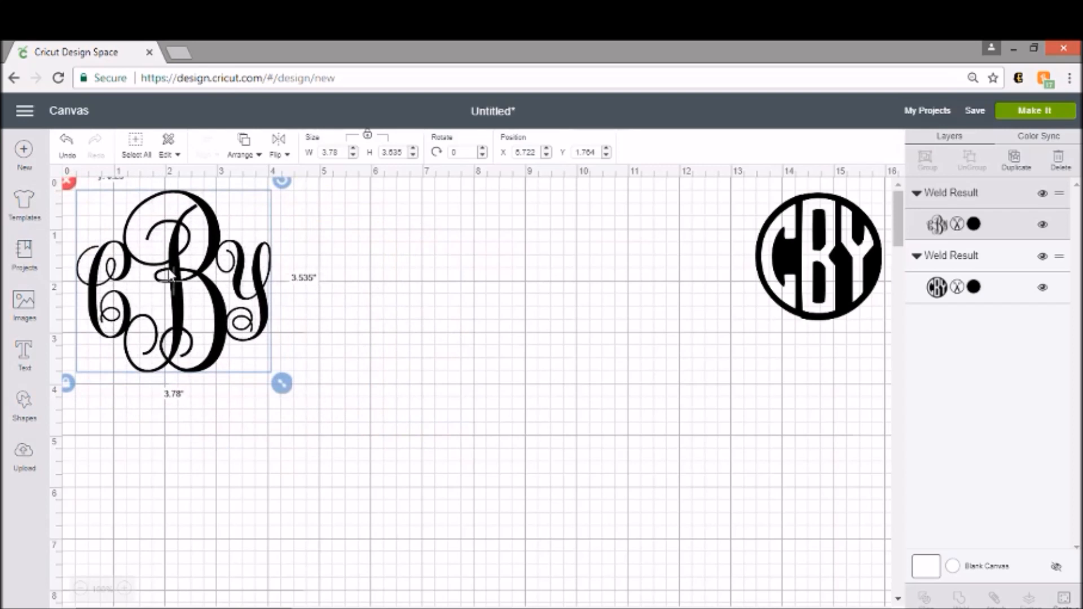
drag(854, 292, 394, 327)
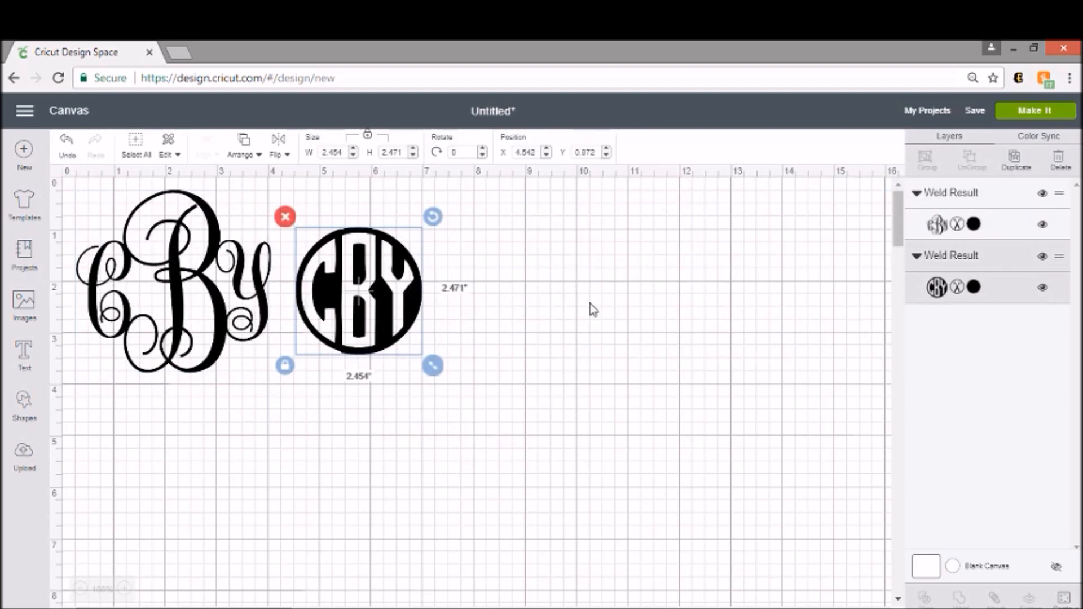
click(1024, 115)
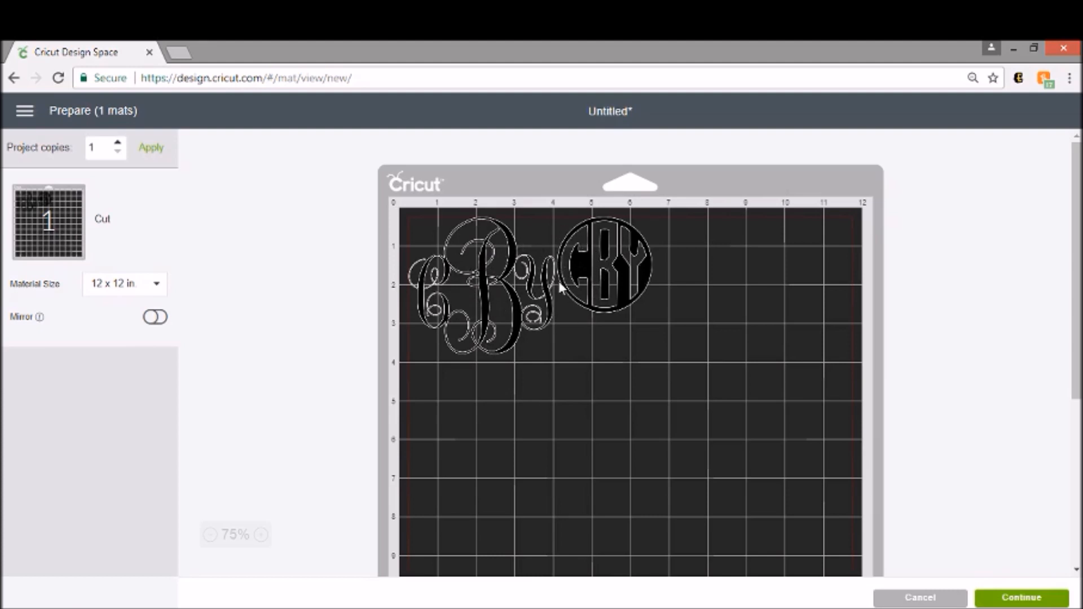
Shift the circle monogram slightly right and down on the mat to widen its gap from the script monogram
click(625, 263)
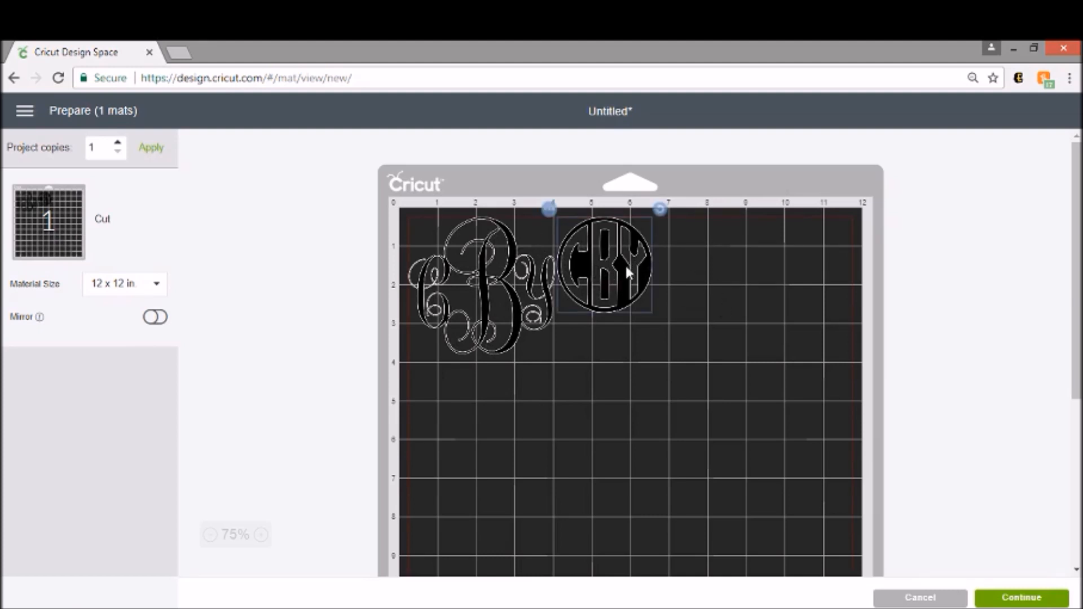
drag(625, 263, 636, 273)
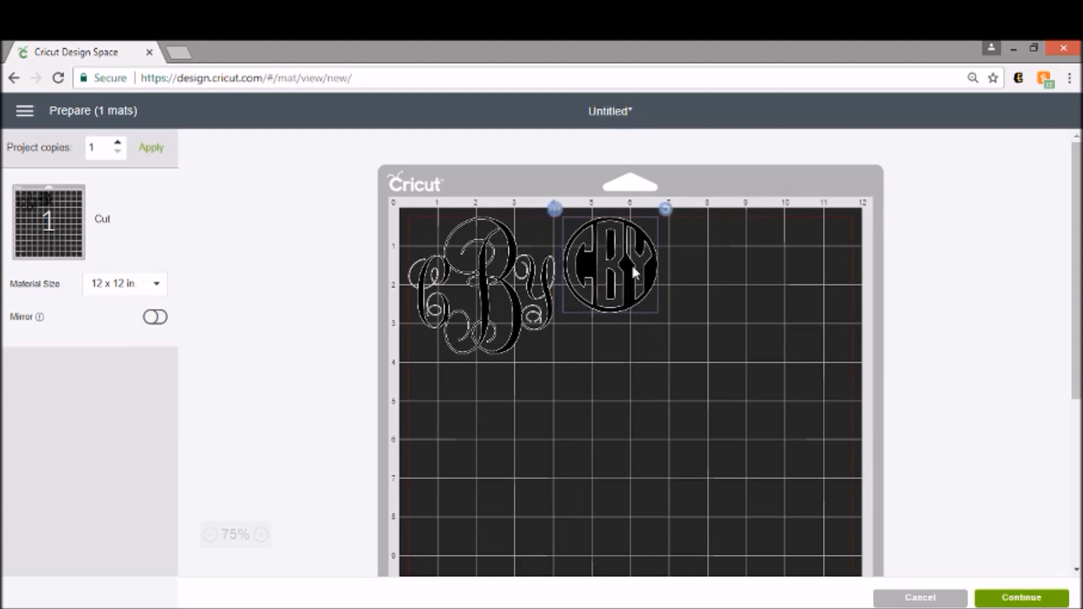
click(690, 269)
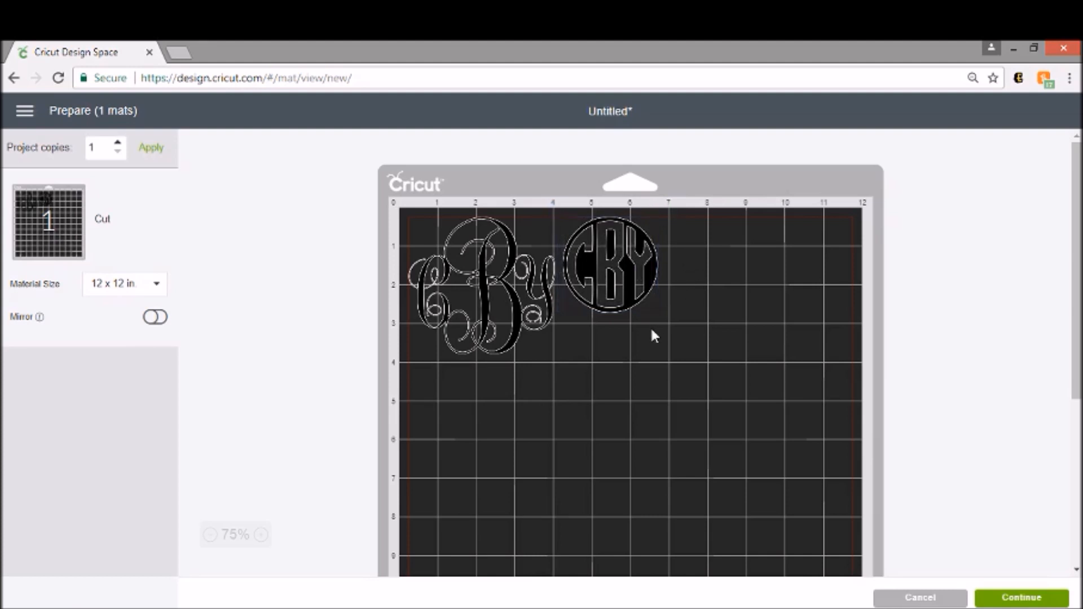
mouse_move(631, 264)
mouse_down()
mouse_move(603, 400)
mouse_move(491, 414)
mouse_move(645, 364)
mouse_move(635, 271)
mouse_up()
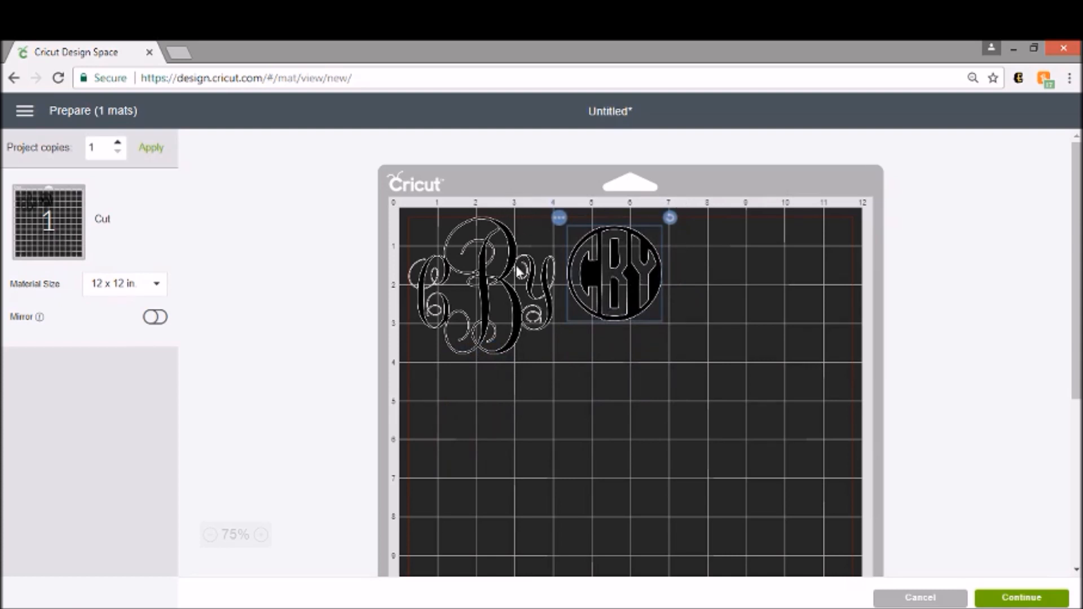
Move the script monogram to the right of the circle monogram on the mat, adjust the circle's position slightly, and continue to the machine setup
drag(508, 277, 793, 287)
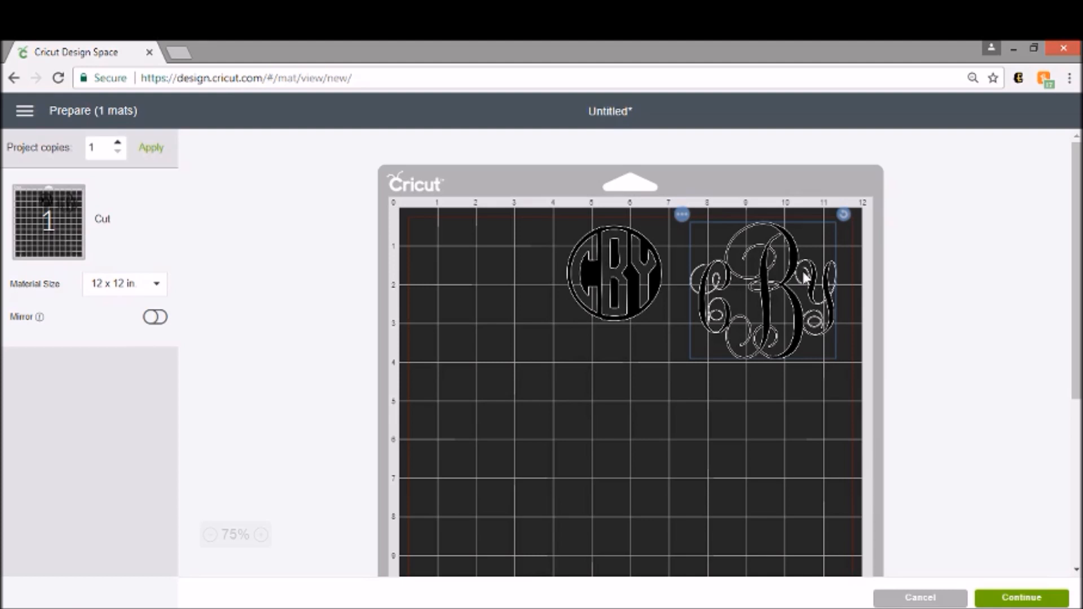
click(600, 256)
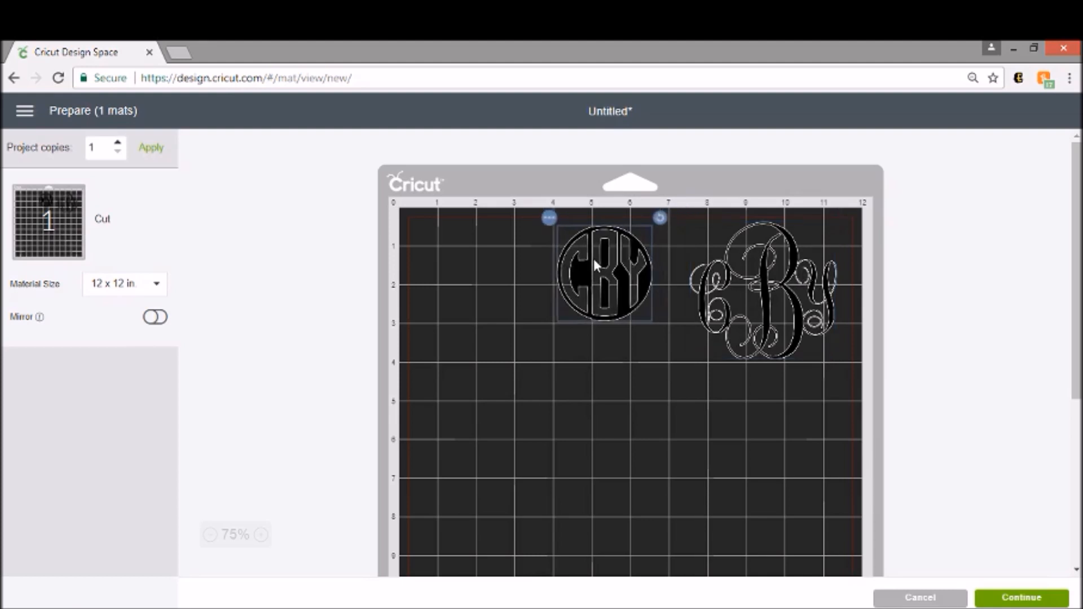
drag(609, 263, 606, 262)
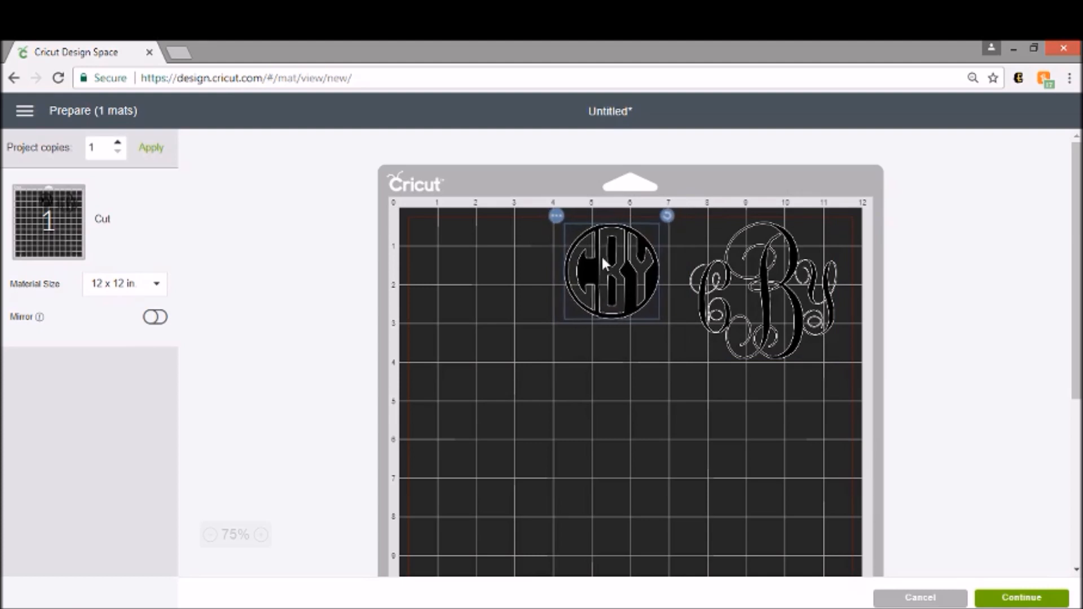
click(696, 377)
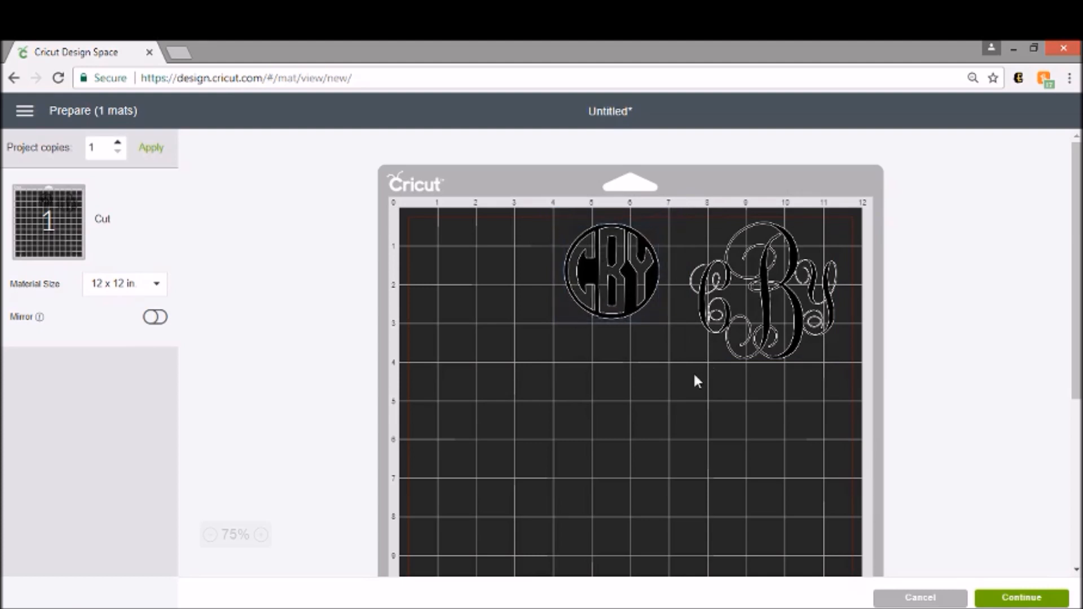
click(1040, 598)
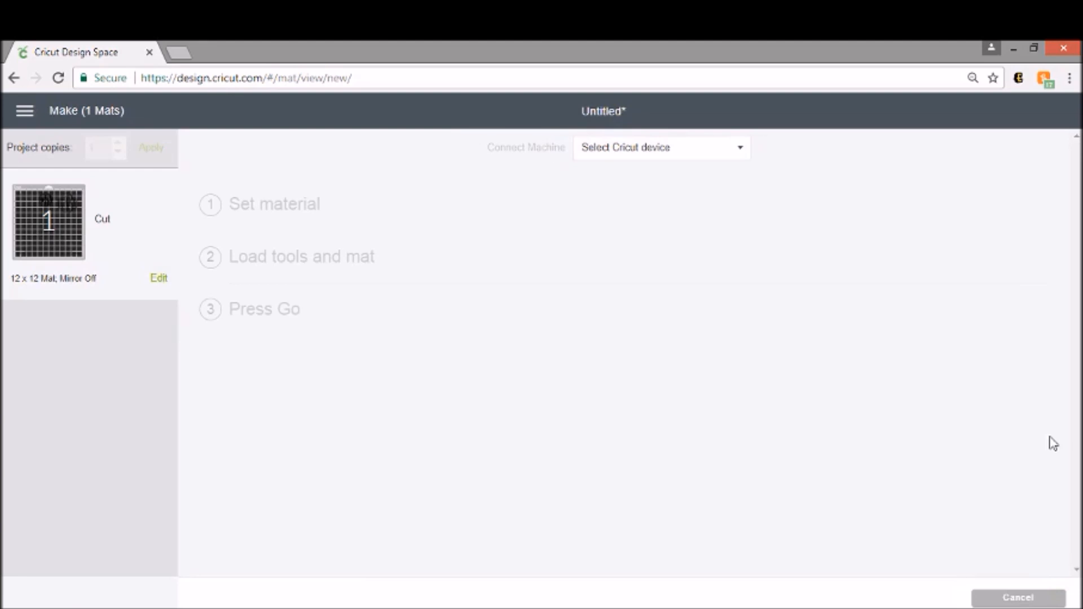